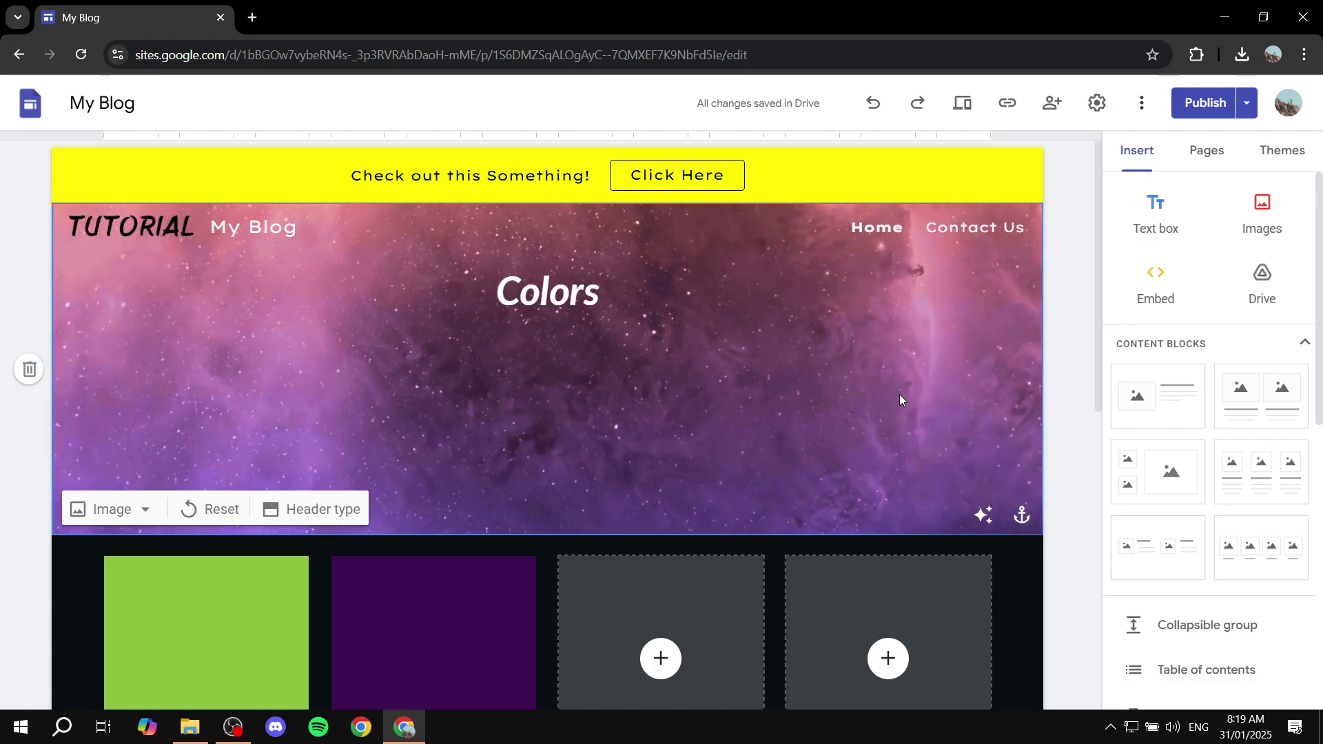
scroll(877, 468, "down", 8)
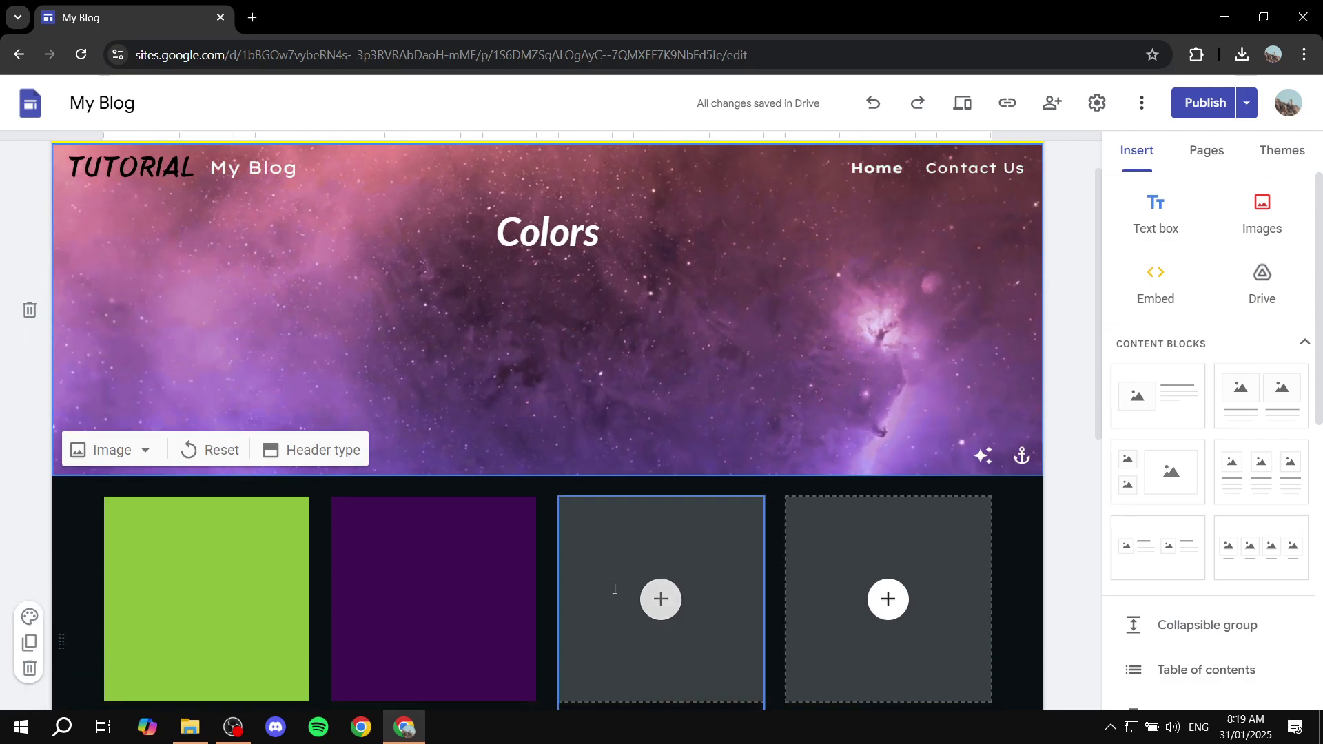
scroll(585, 590, "up", 8)
scroll(783, 581, "down", 1)
scroll(782, 580, "down", 5)
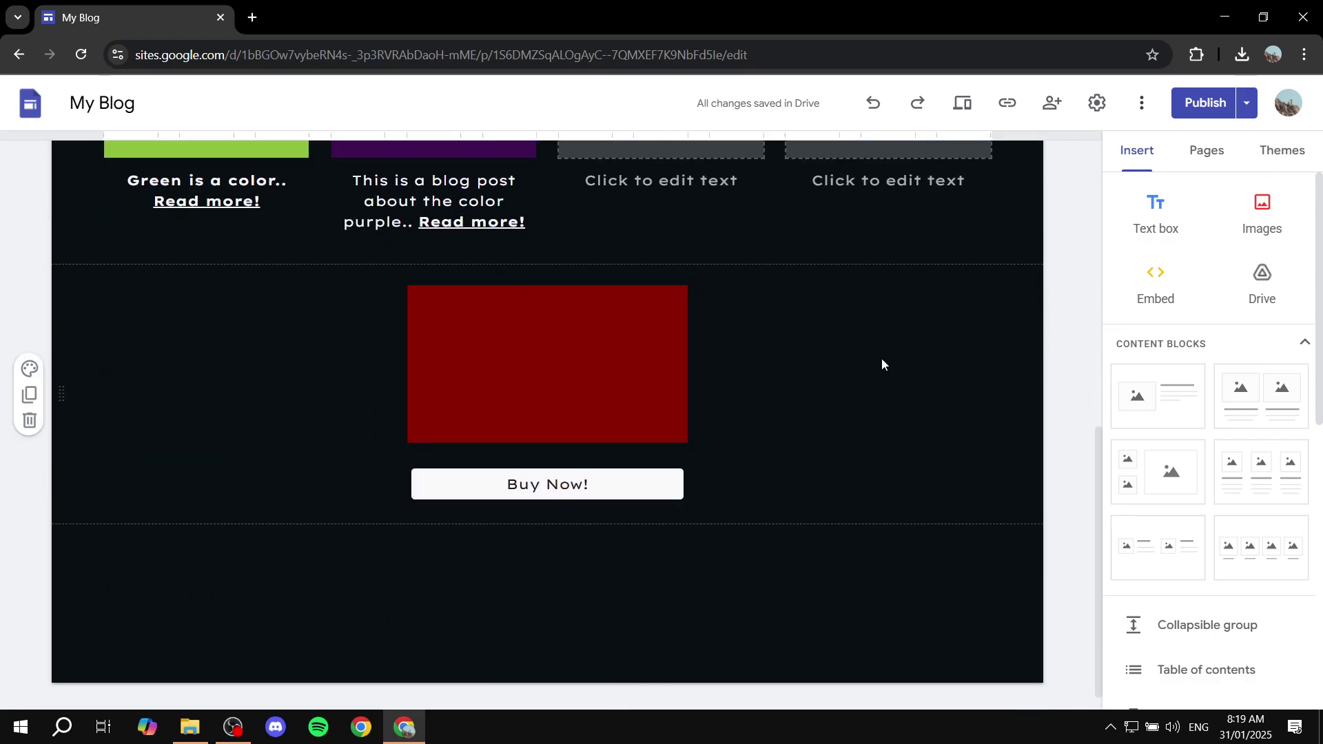
scroll(880, 363, "up", 9)
- Add a new page named "Signup Form" to the My Blog site
left_click(1207, 157)
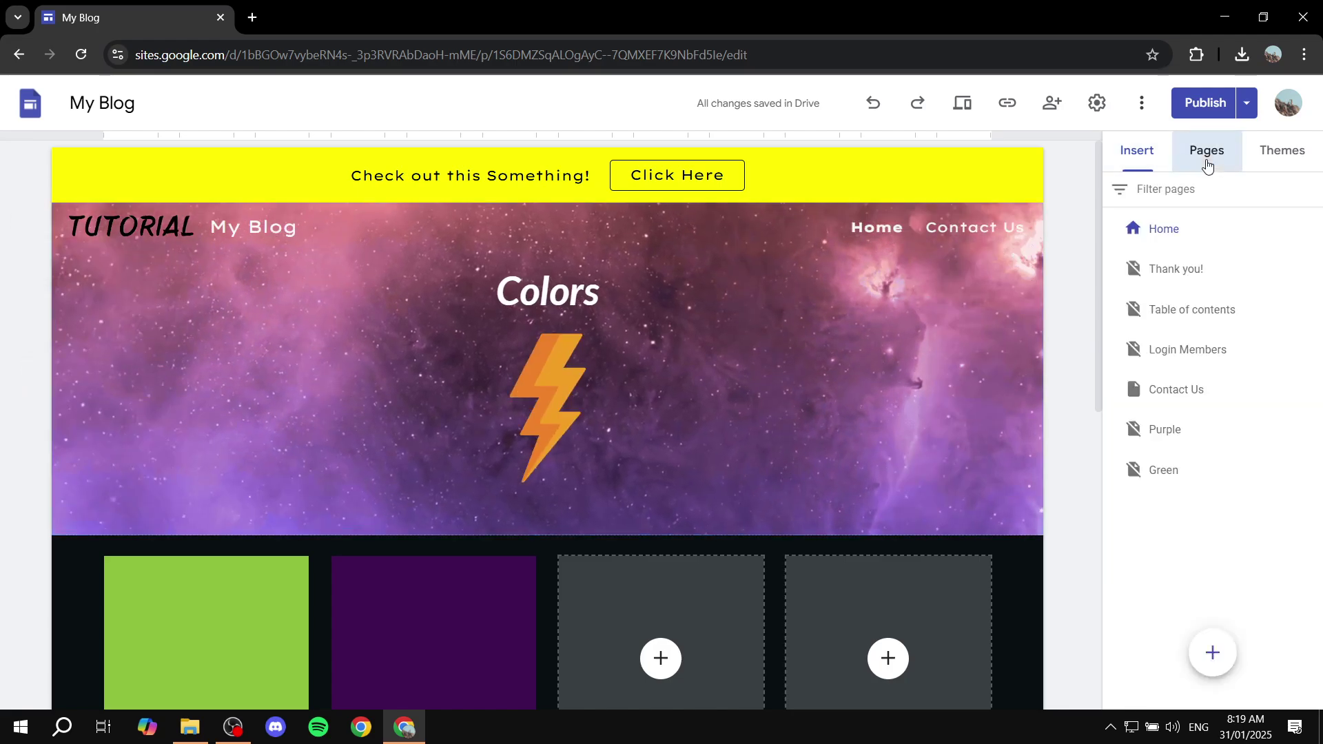
left_click(1213, 652)
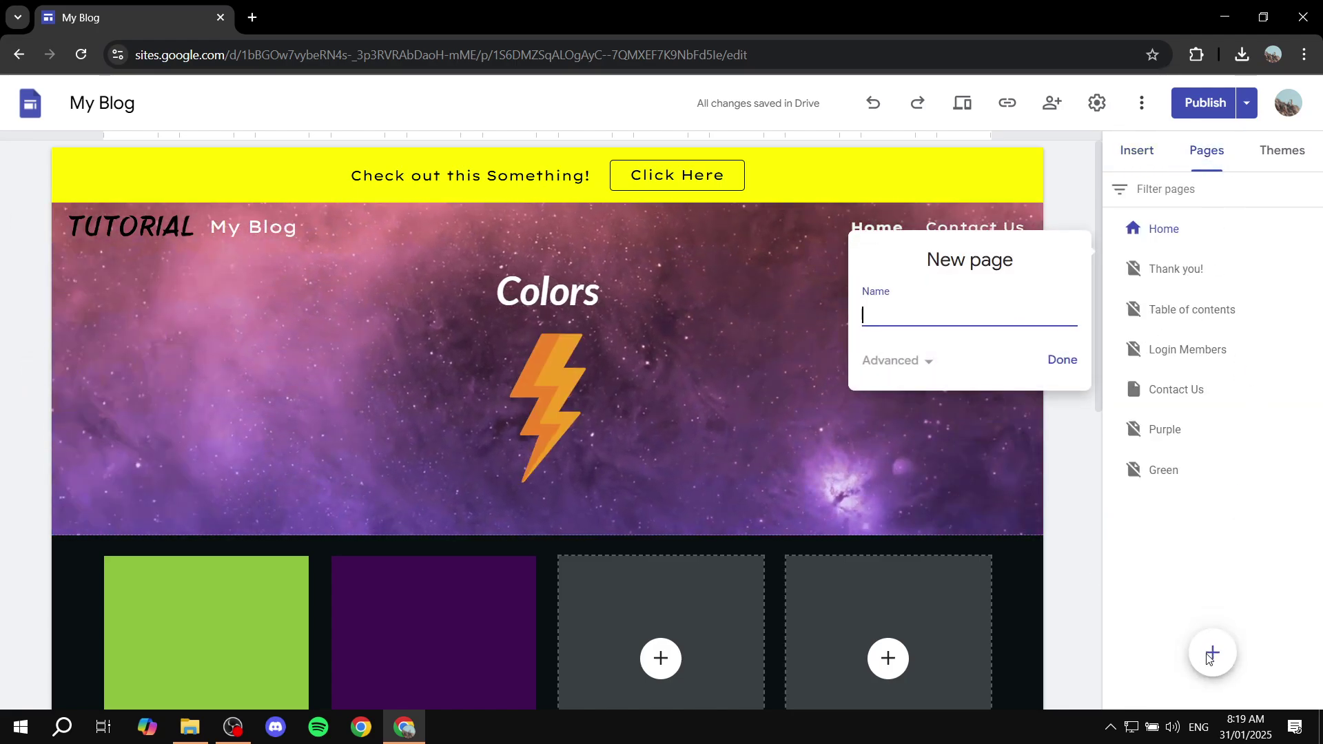
type("Si")
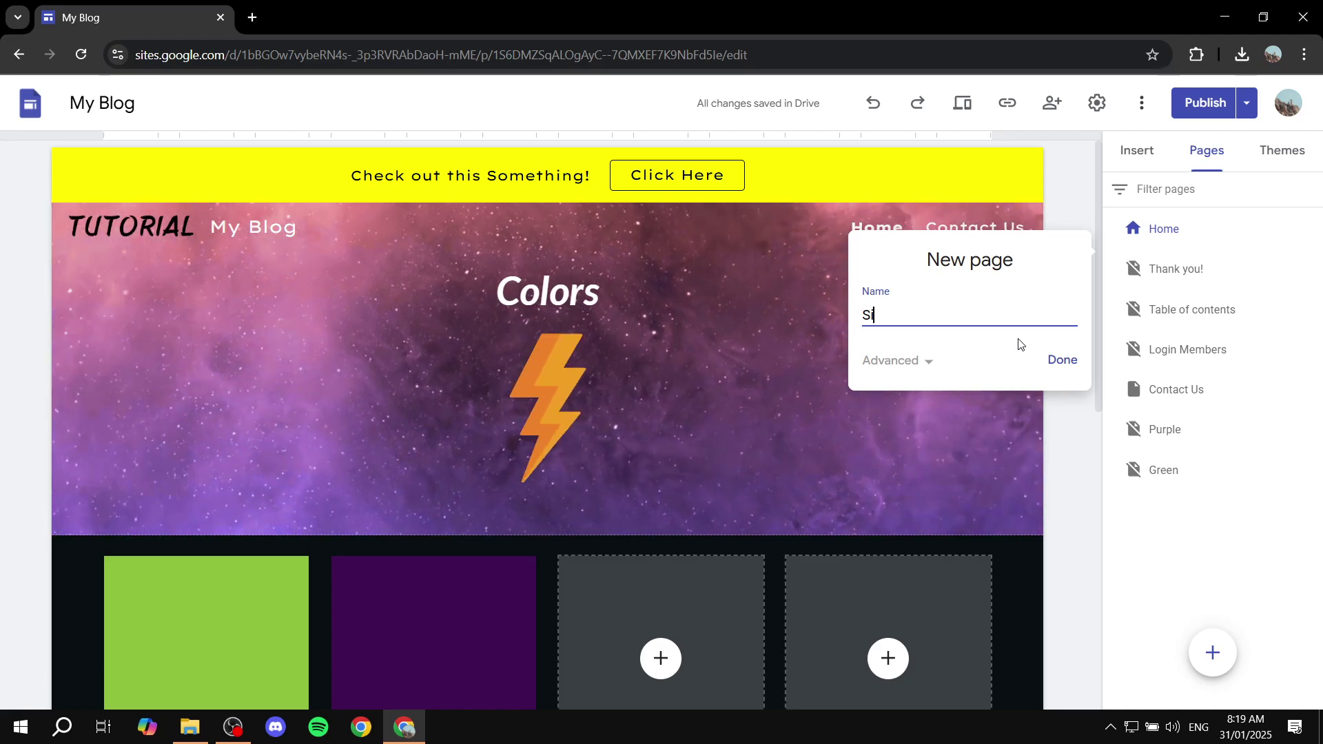
type("gnup Form")
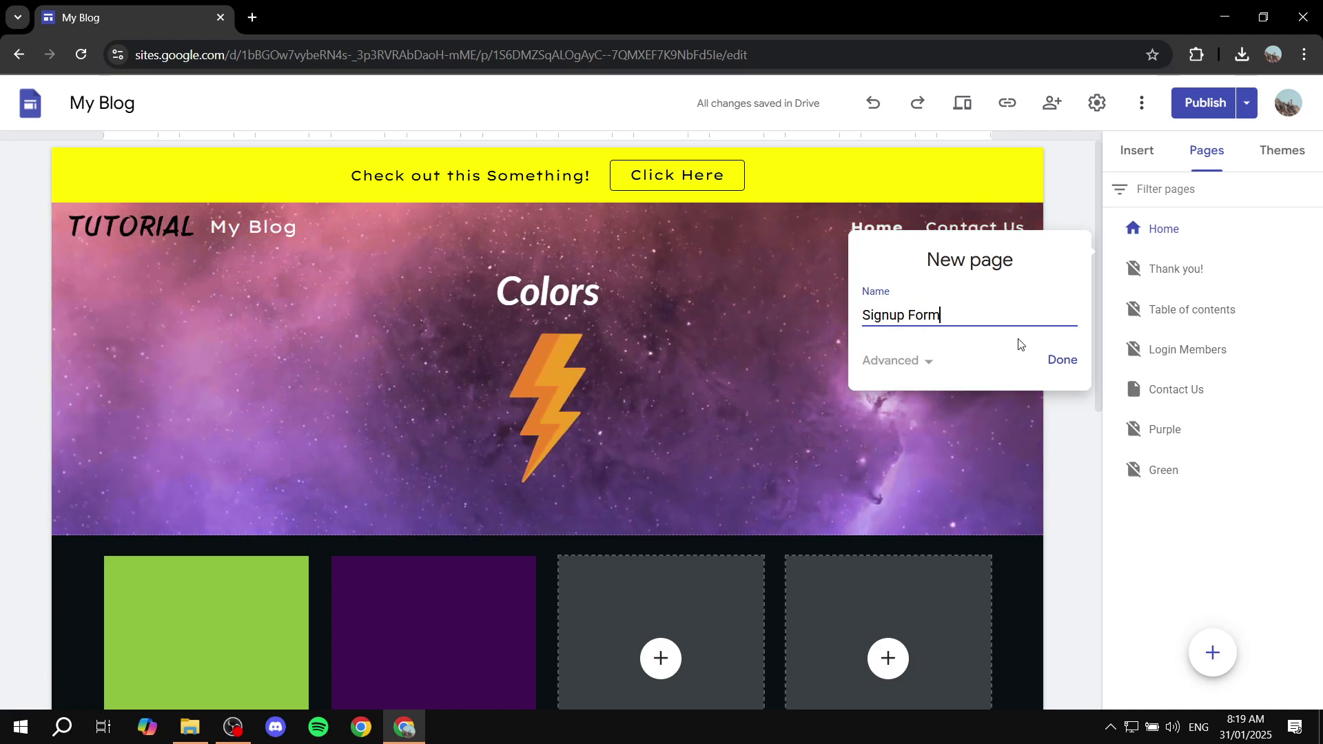
left_click(1061, 361)
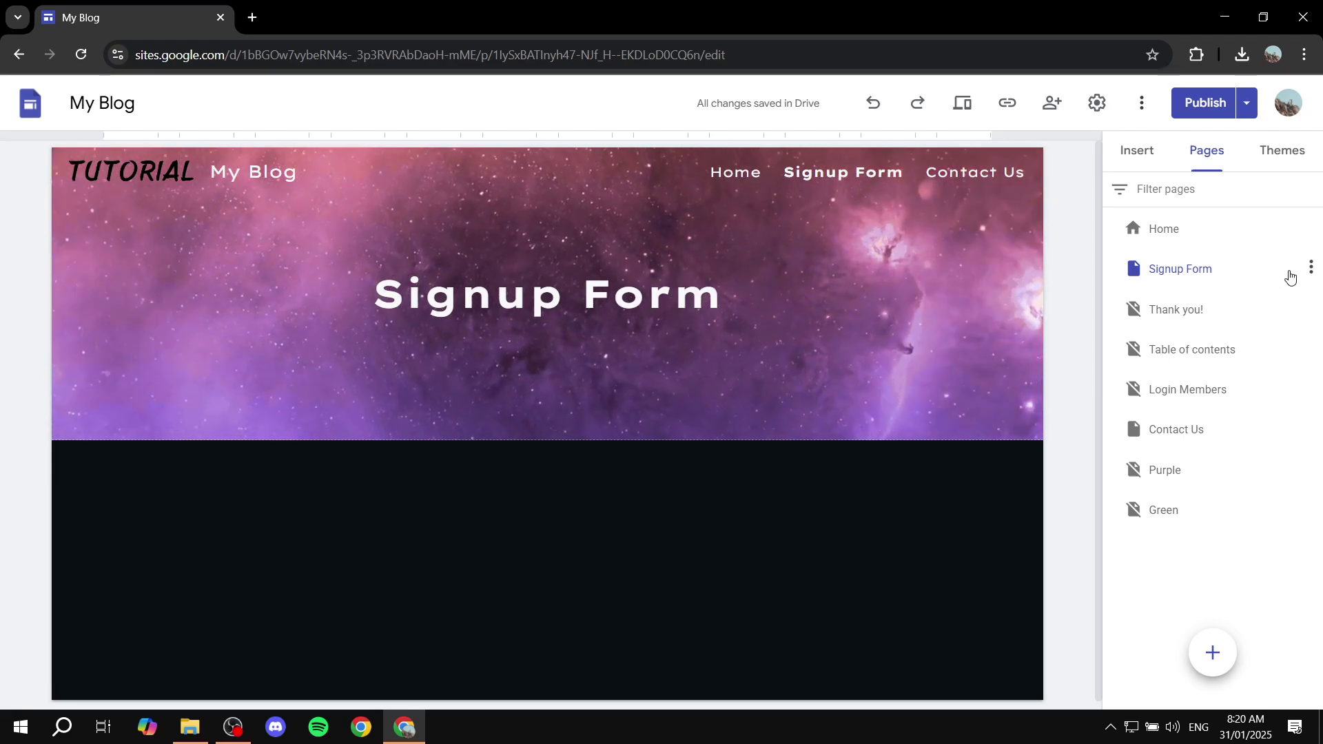
- Hide the Signup Form page from the site navigation and bring up the insert options
left_click(1311, 267)
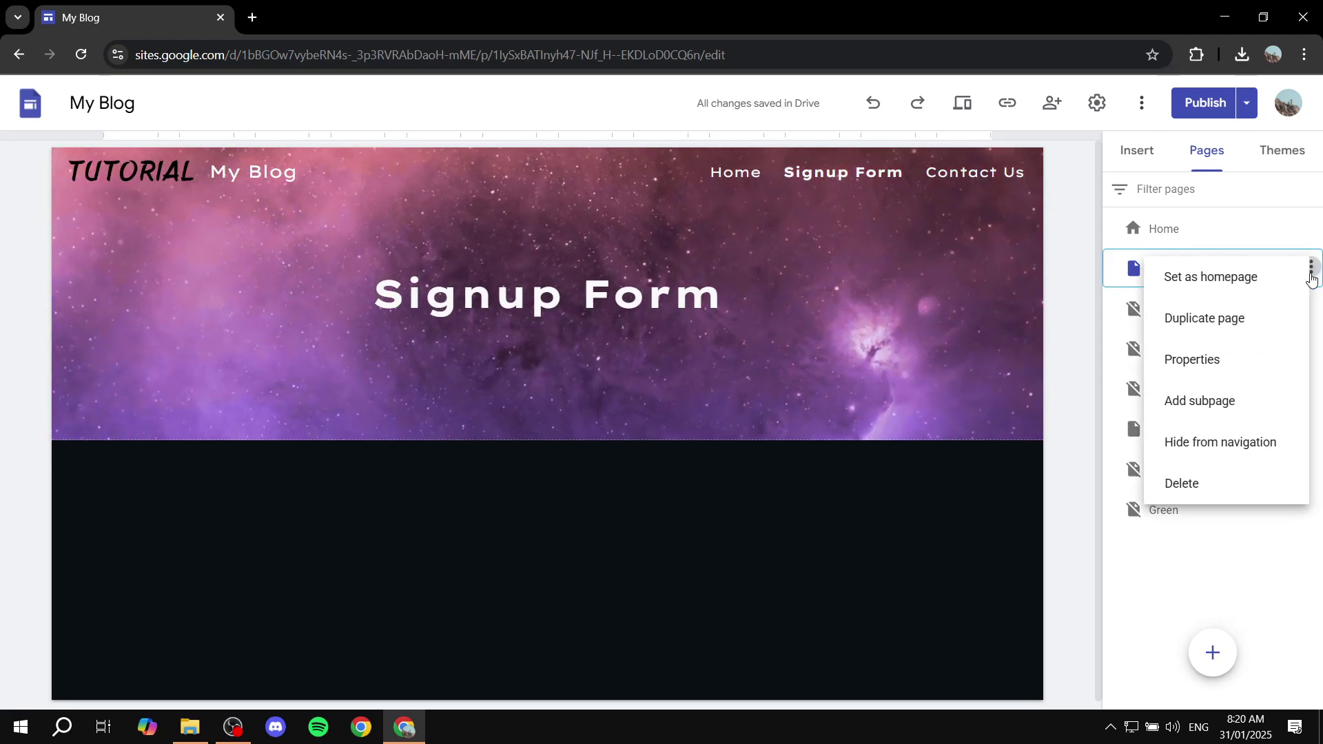
left_click(1243, 445)
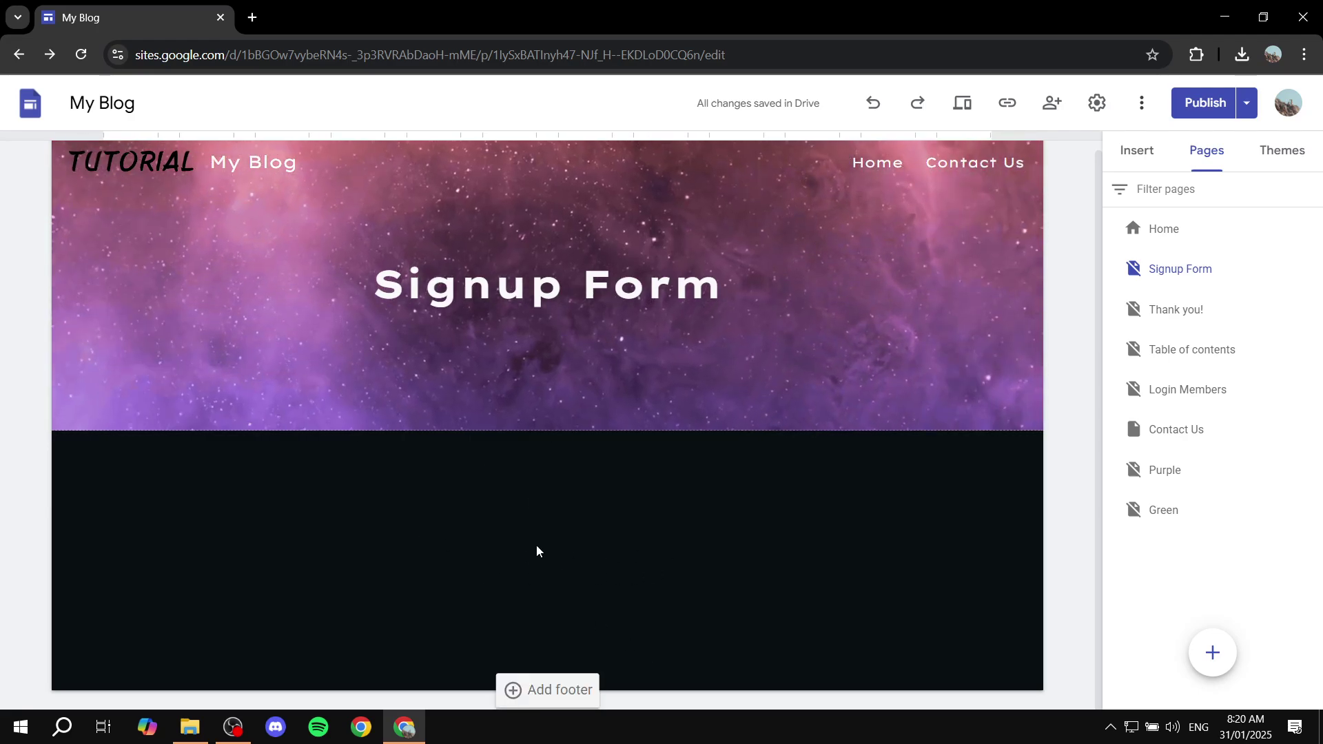
left_click(1124, 151)
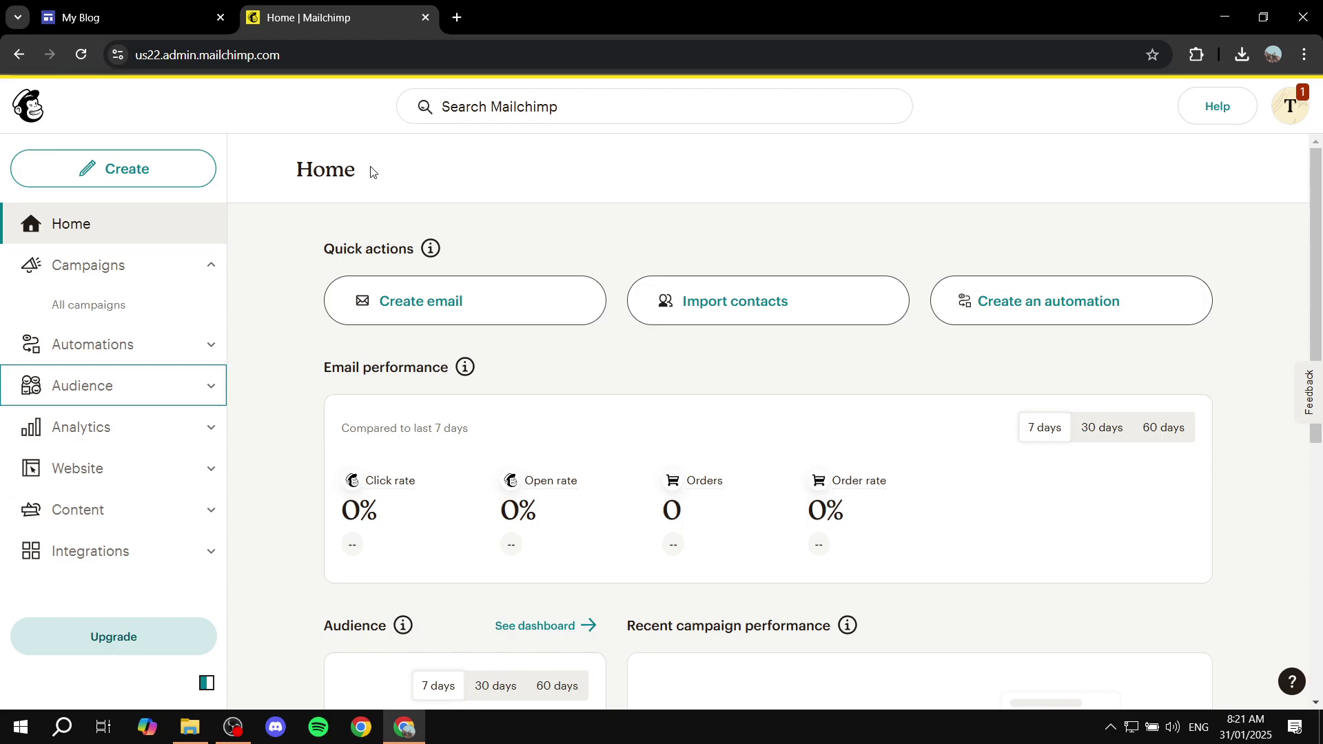
- In Mailchimp, open the signup forms overview of the audience
left_click(370, 168)
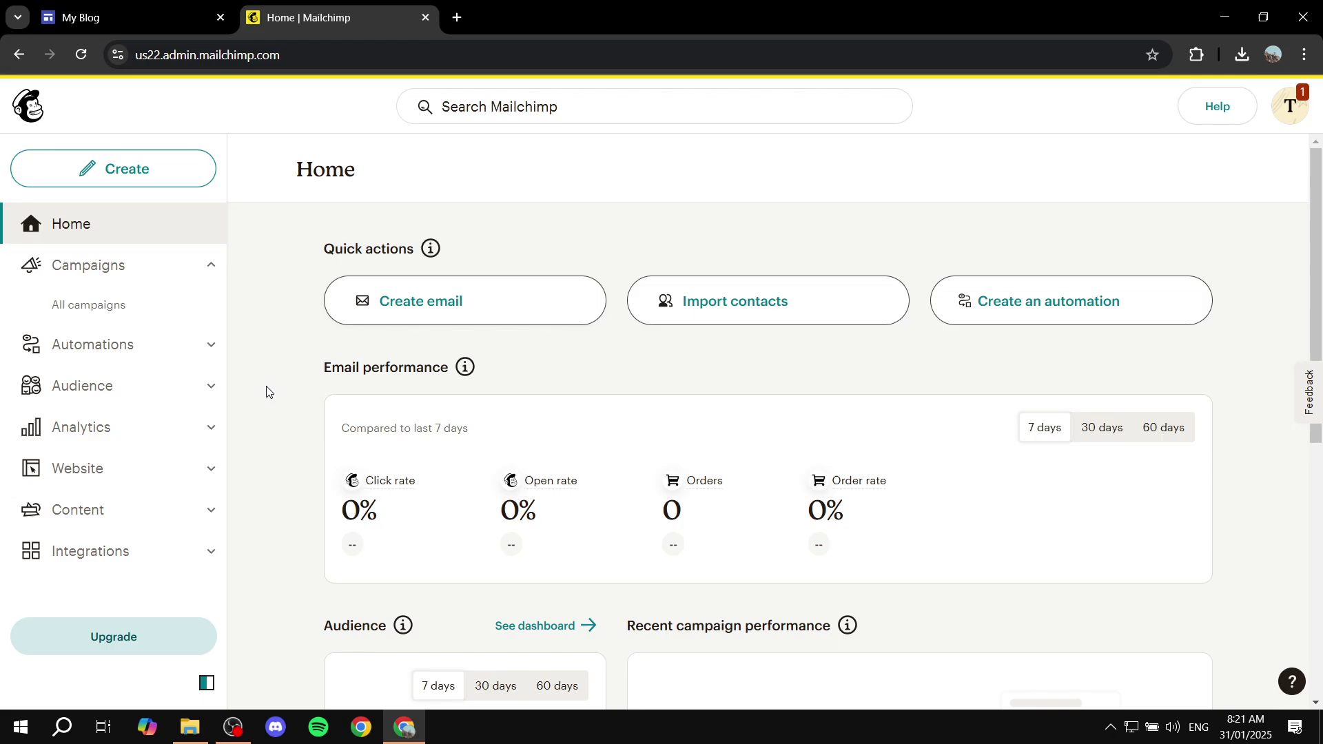
left_click(193, 394)
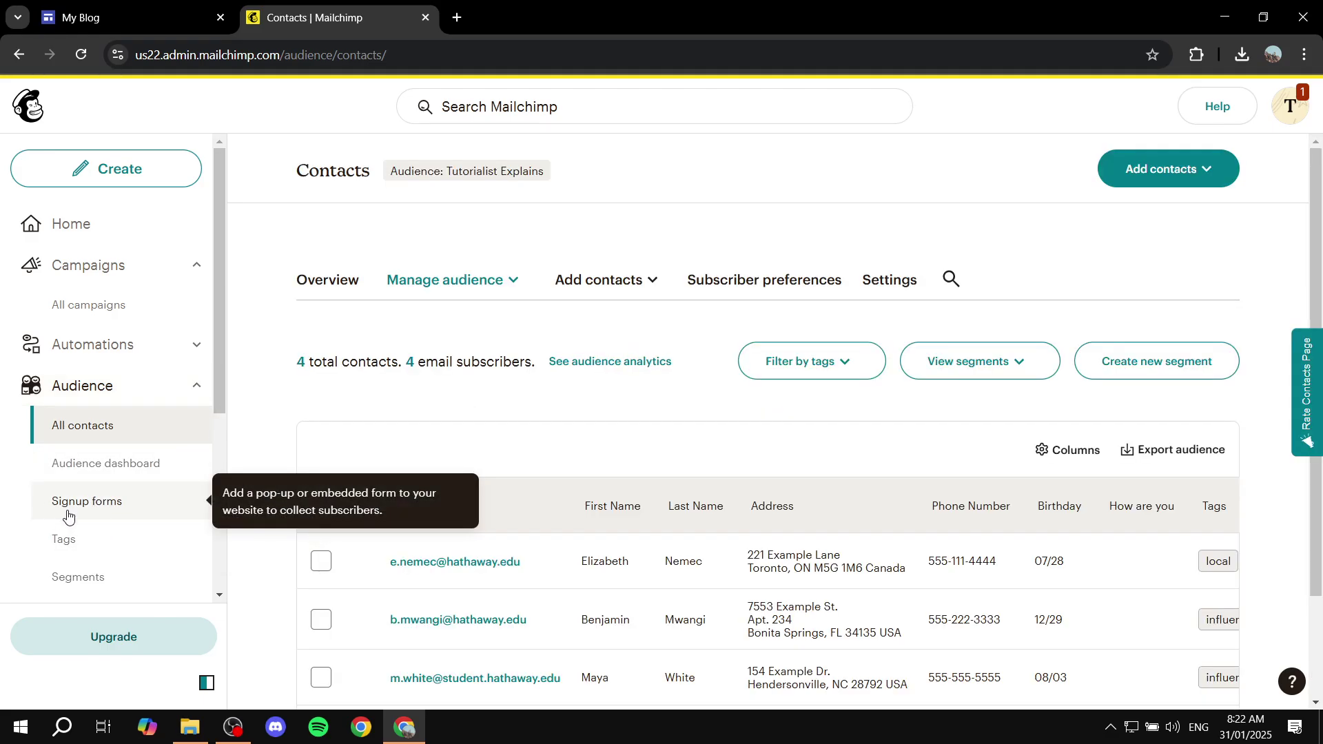
left_click(82, 511)
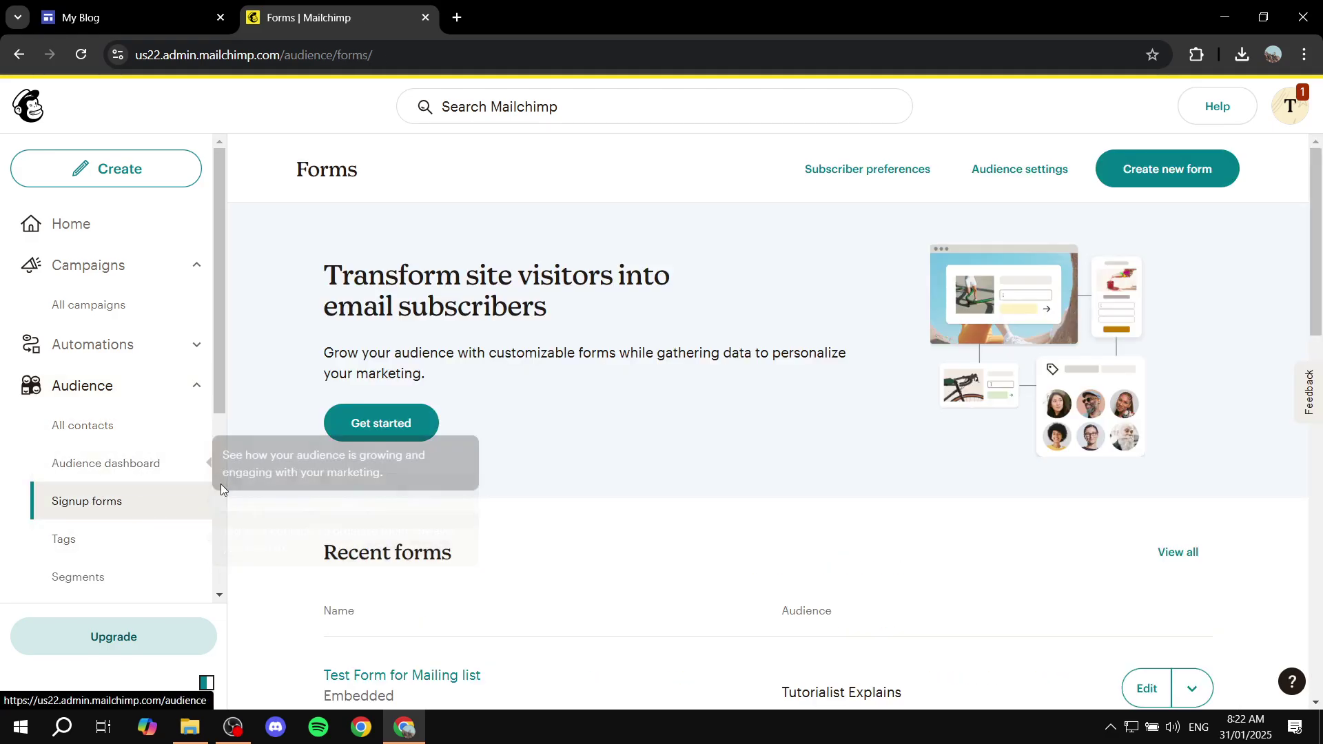
- Start a new signup form and choose the embedded form type
left_click(1164, 178)
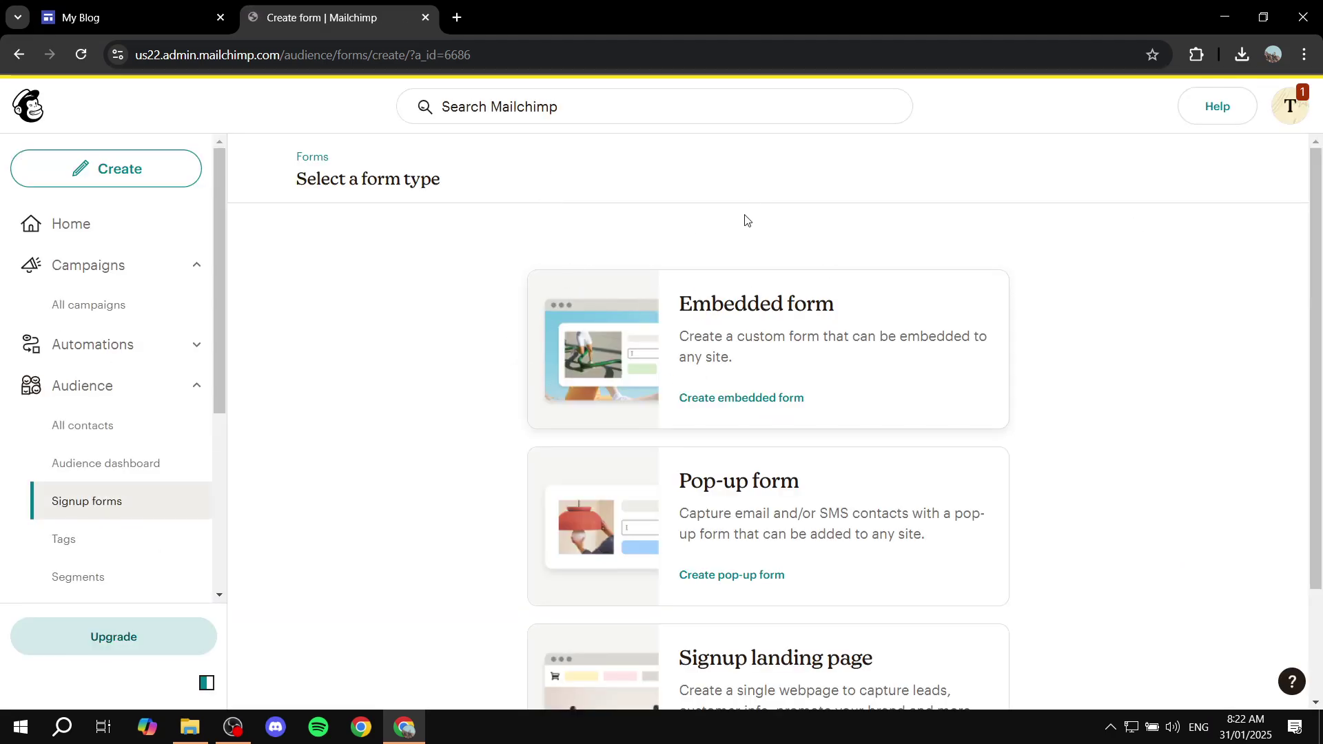
scroll(629, 333, "down", 2)
scroll(549, 272, "up", 2)
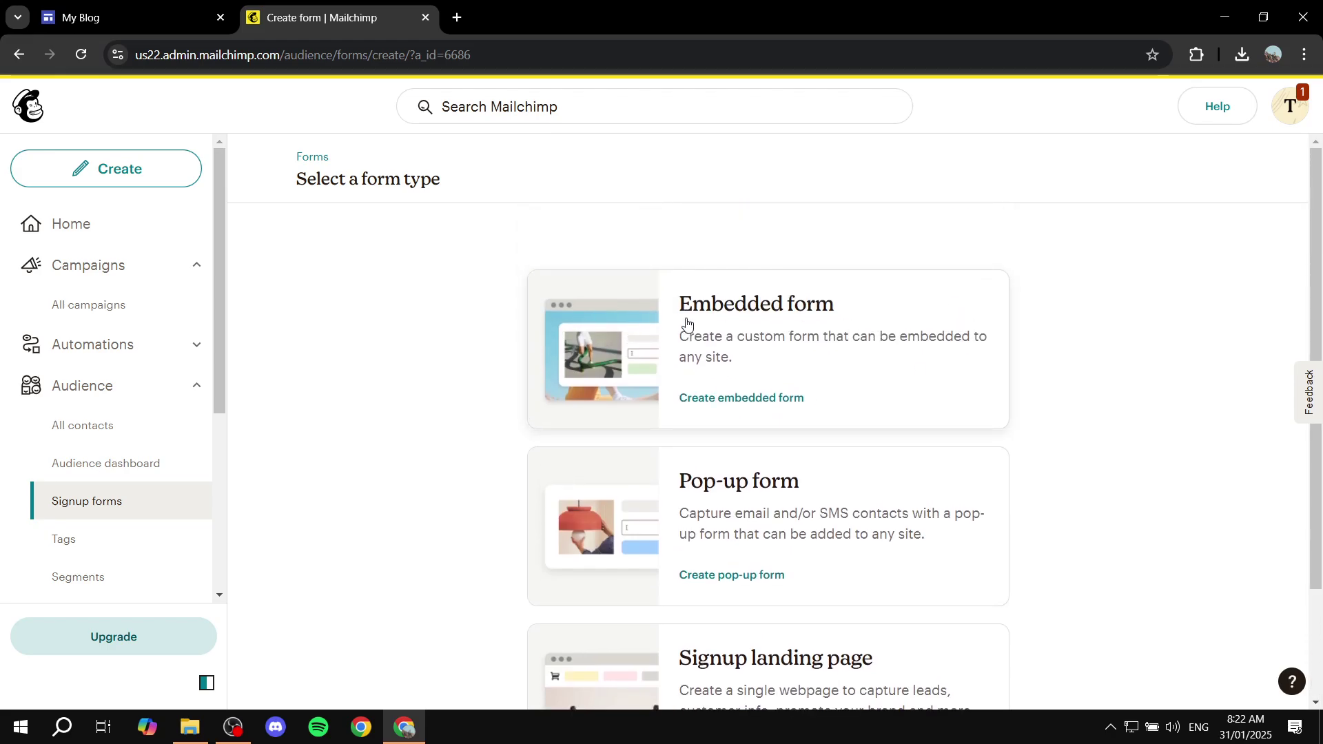
scroll(832, 327, "down", 2)
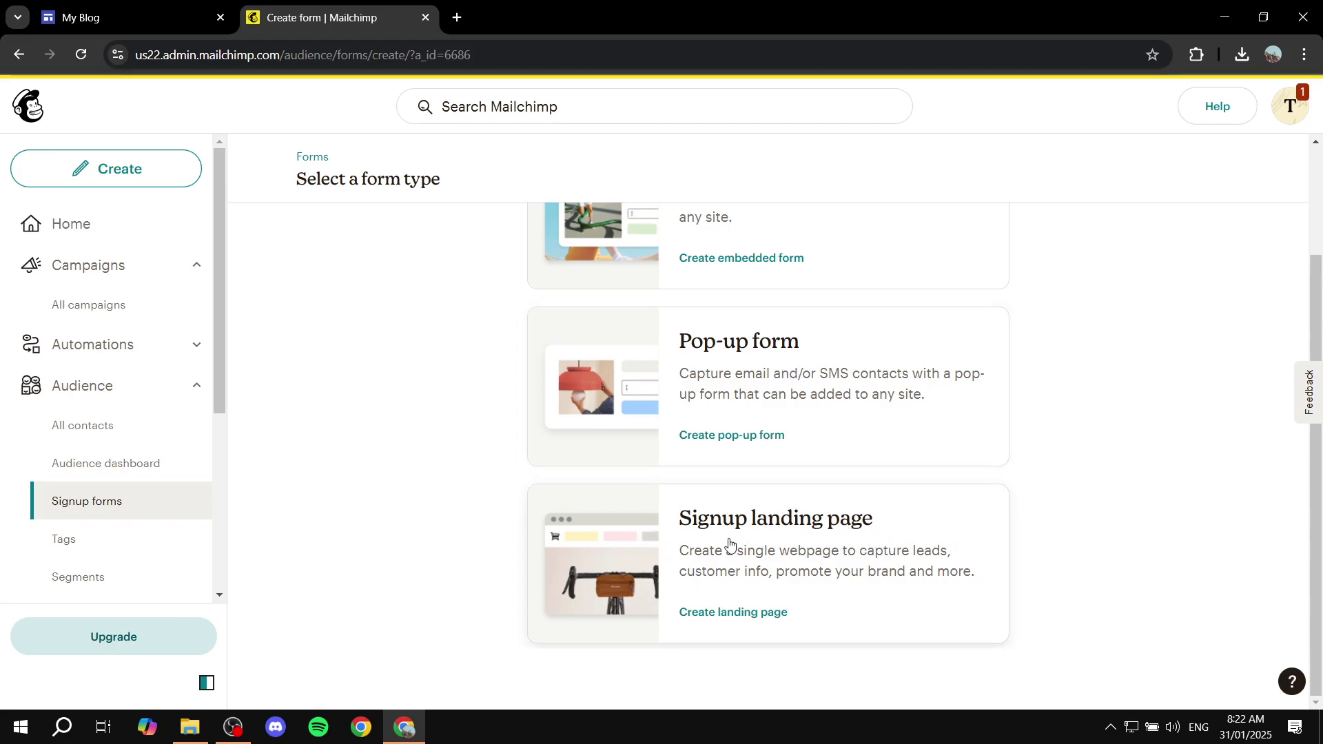
scroll(796, 541, "up", 2)
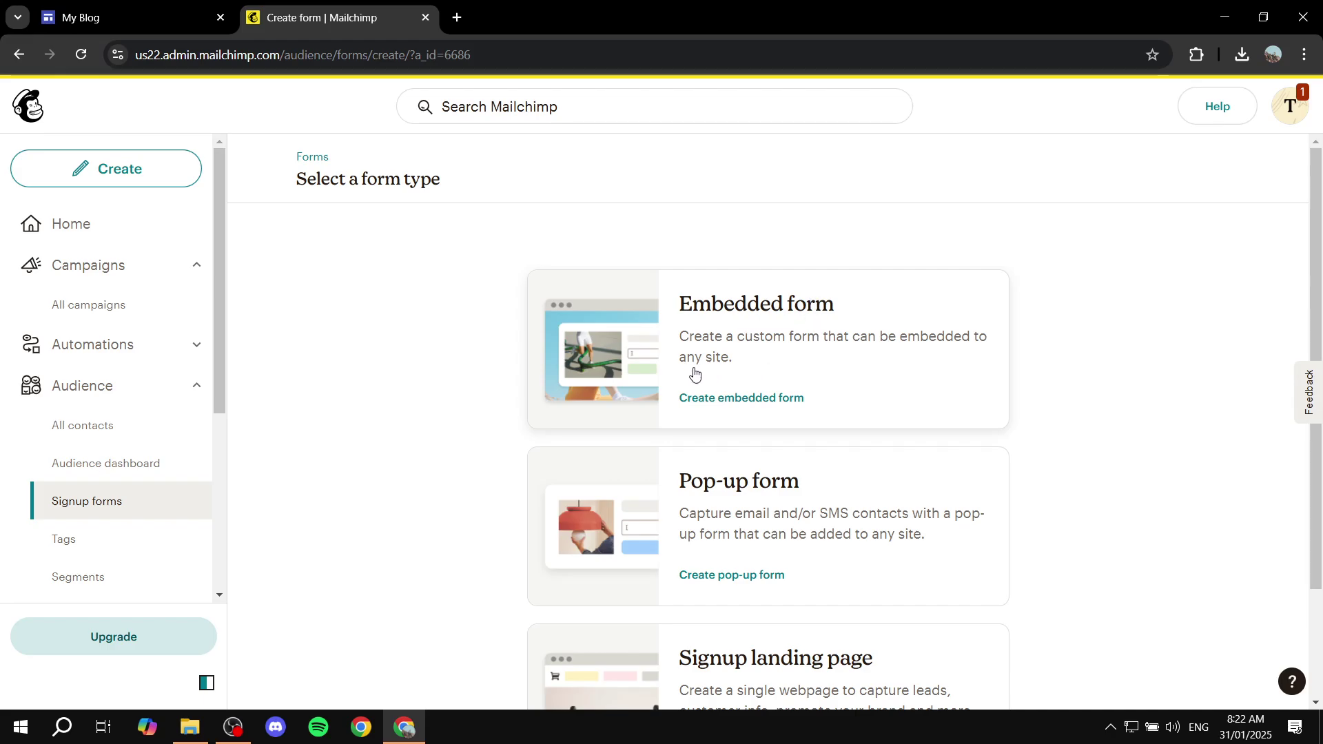
left_click(733, 404)
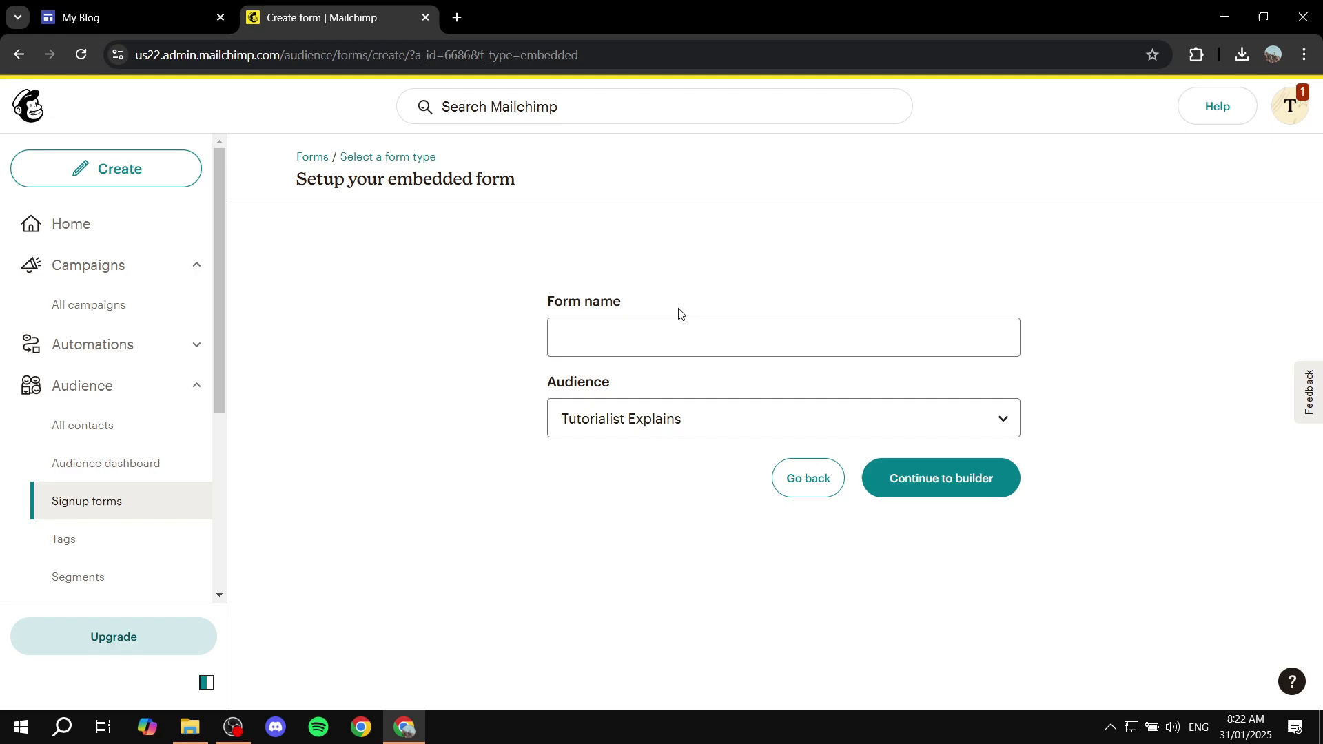
- Name the embedded form "Test Form" and continue to the form builder with the Tutorialist Explains audience
left_click_drag(535, 308, 628, 305)
left_click(676, 339)
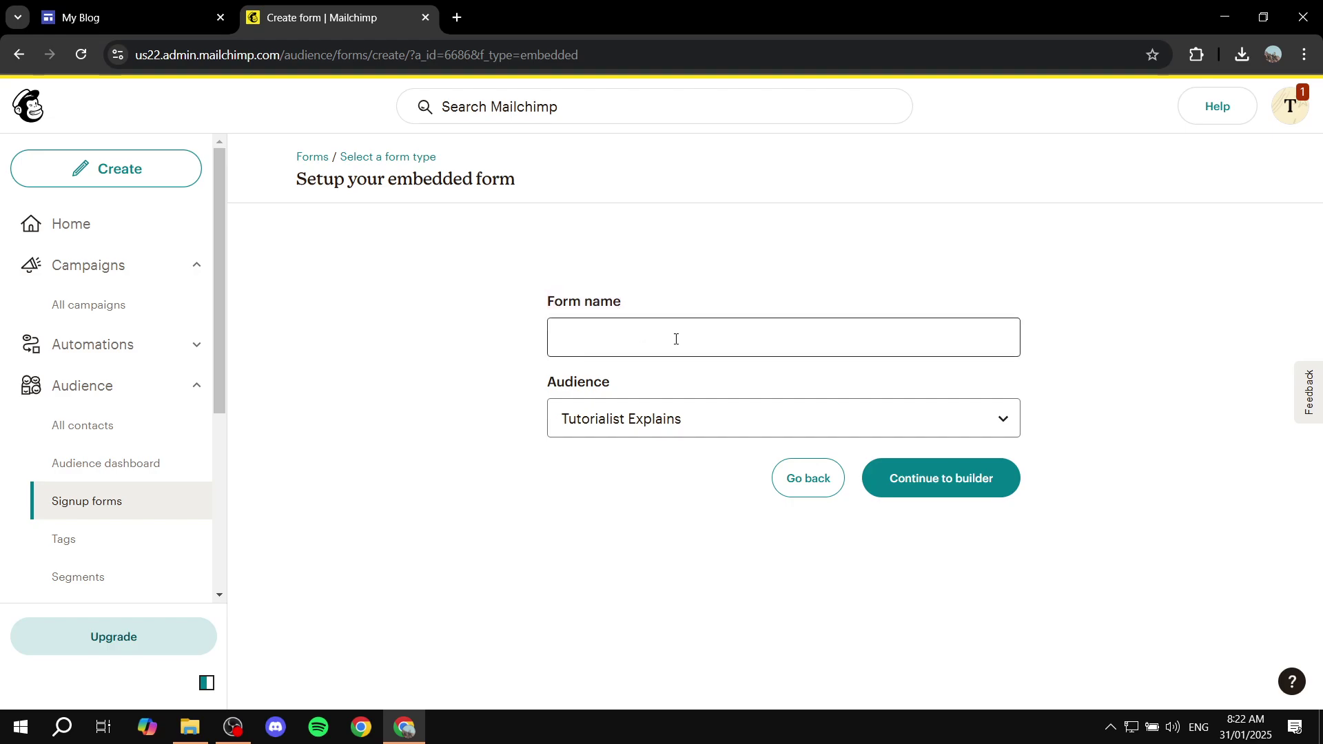
left_click(678, 342)
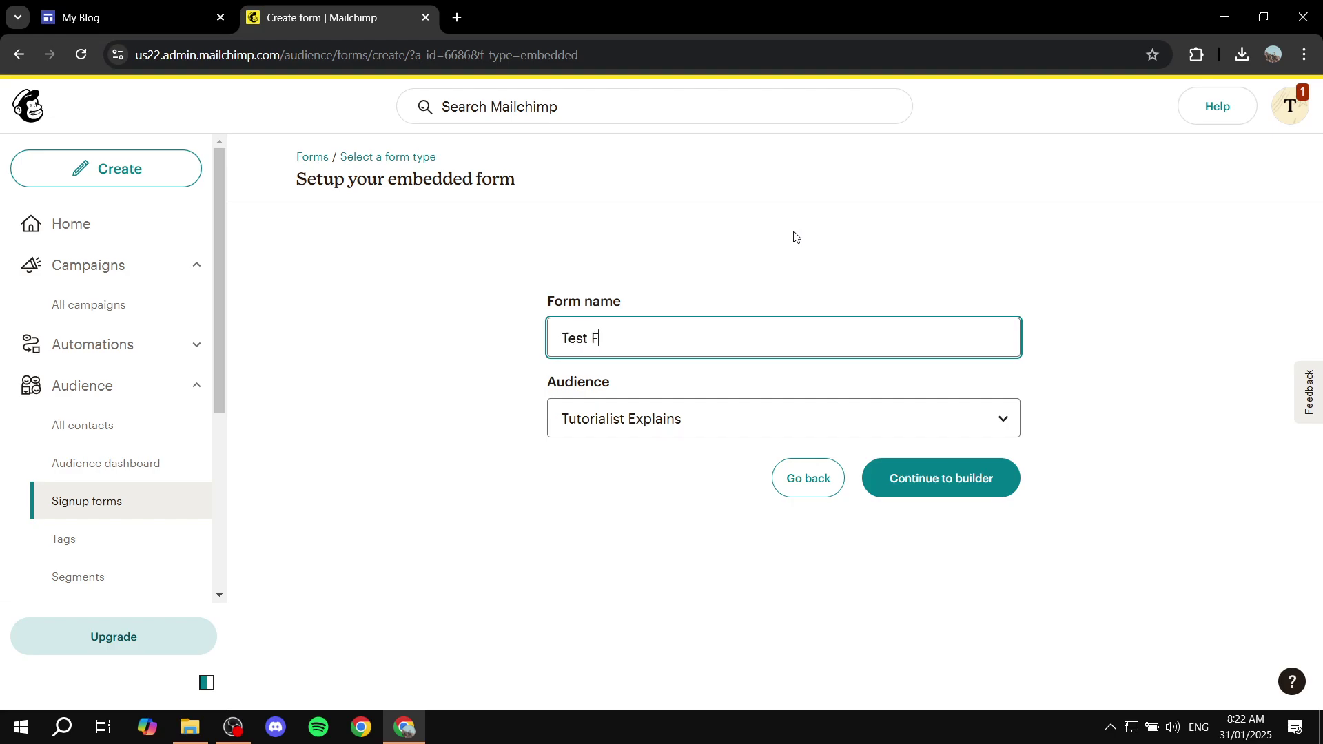
left_click(819, 253)
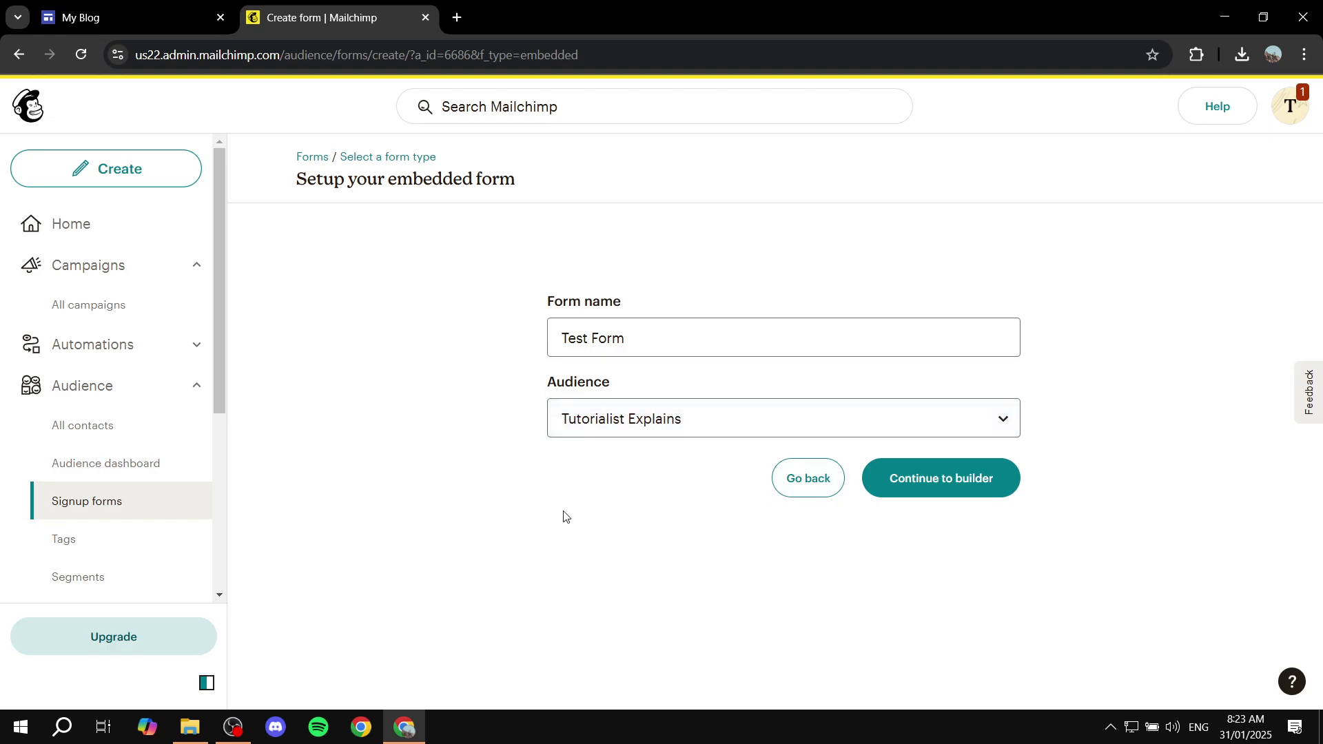
mouse_move(547, 379)
left_mouse_down()
mouse_move(633, 372)
mouse_move(526, 389)
left_mouse_up()
left_click(633, 374)
left_click(665, 382)
left_click(938, 482)
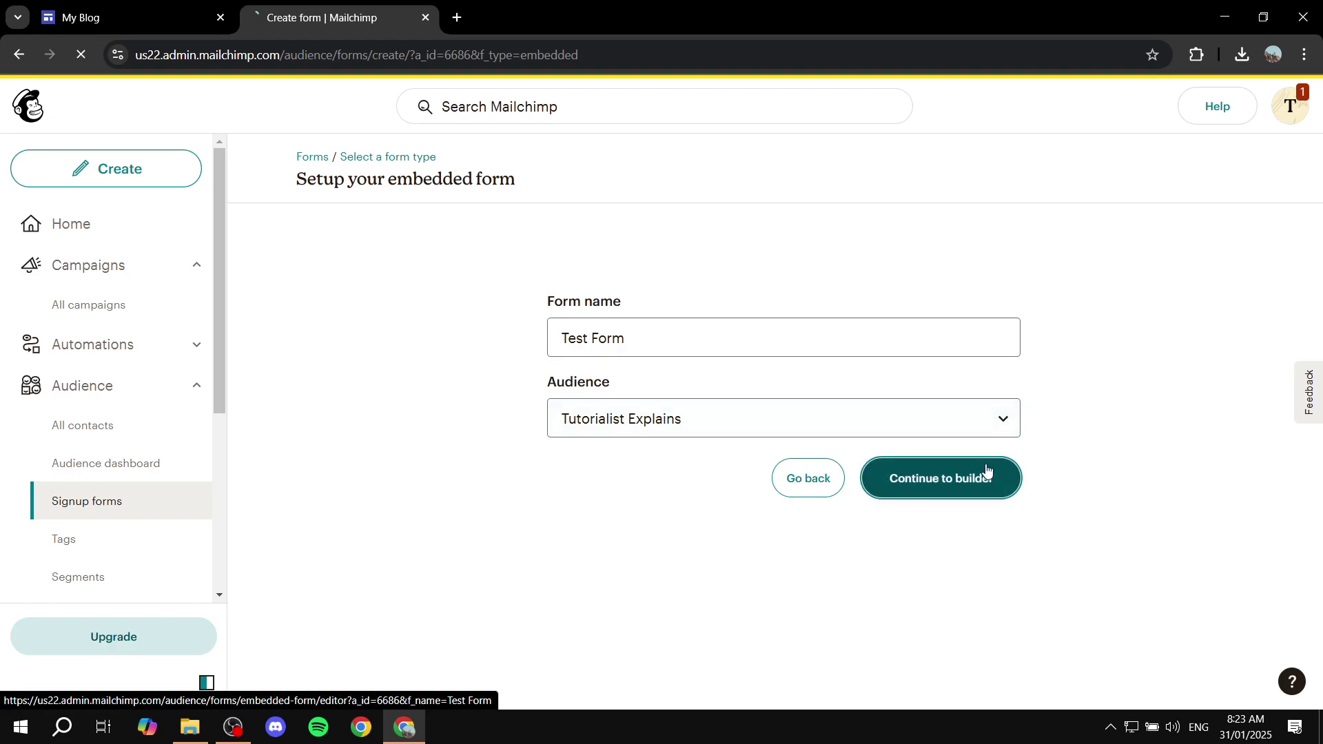
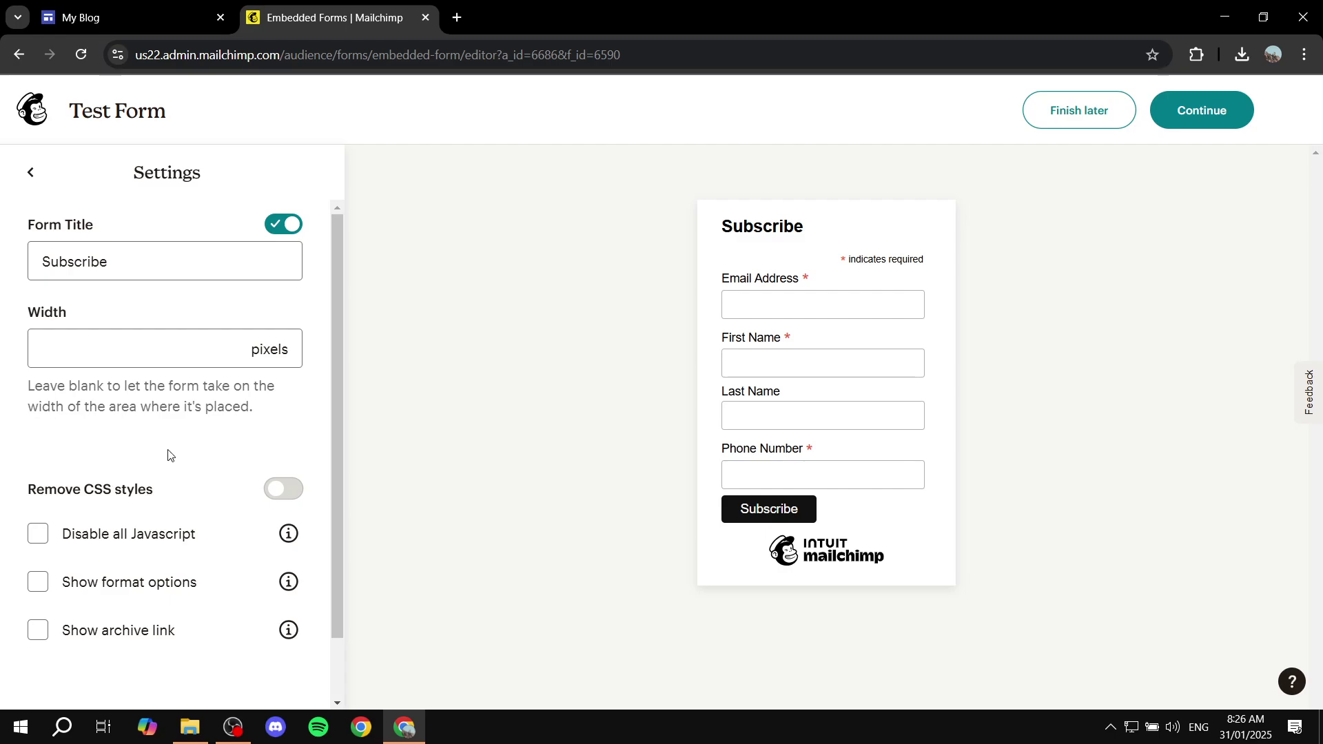
- Leave the form settings and continue to the embed code of Test Form
left_click_drag(43, 489, 191, 493)
left_click(193, 496)
left_click(31, 175)
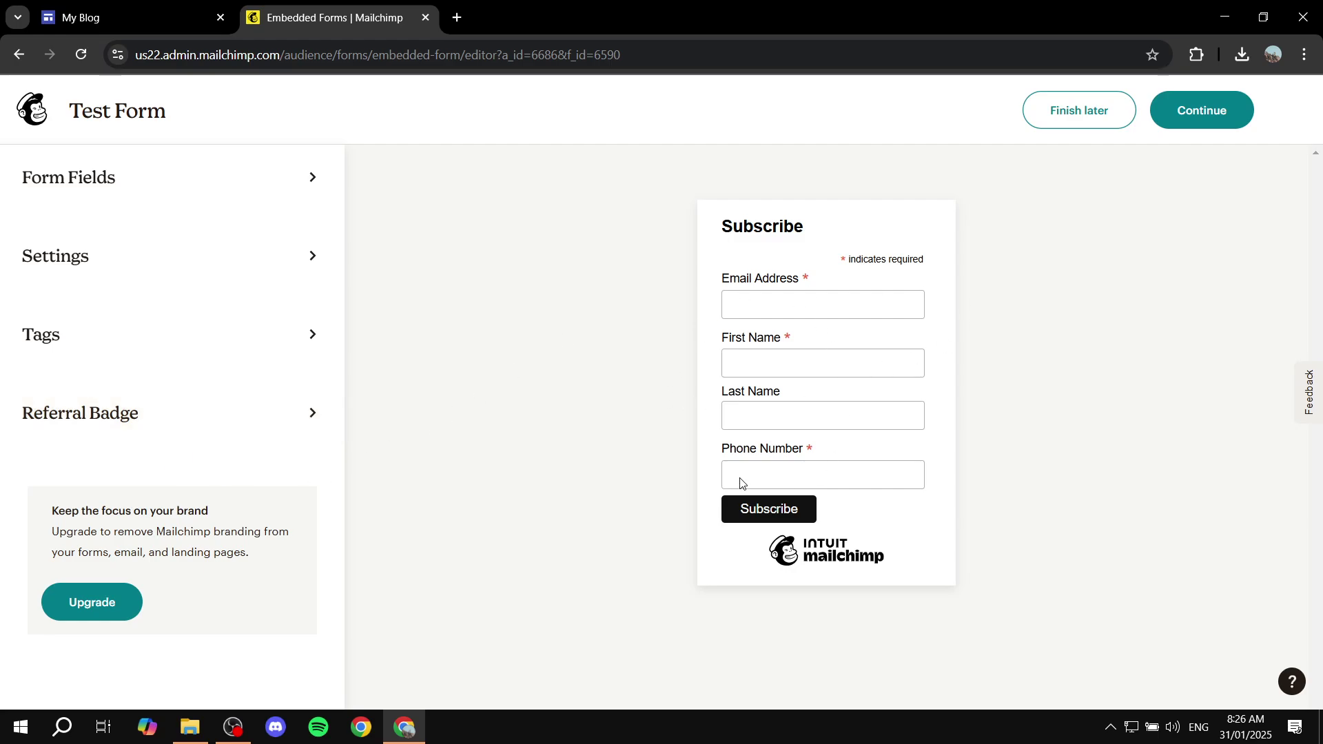
left_click(1216, 112)
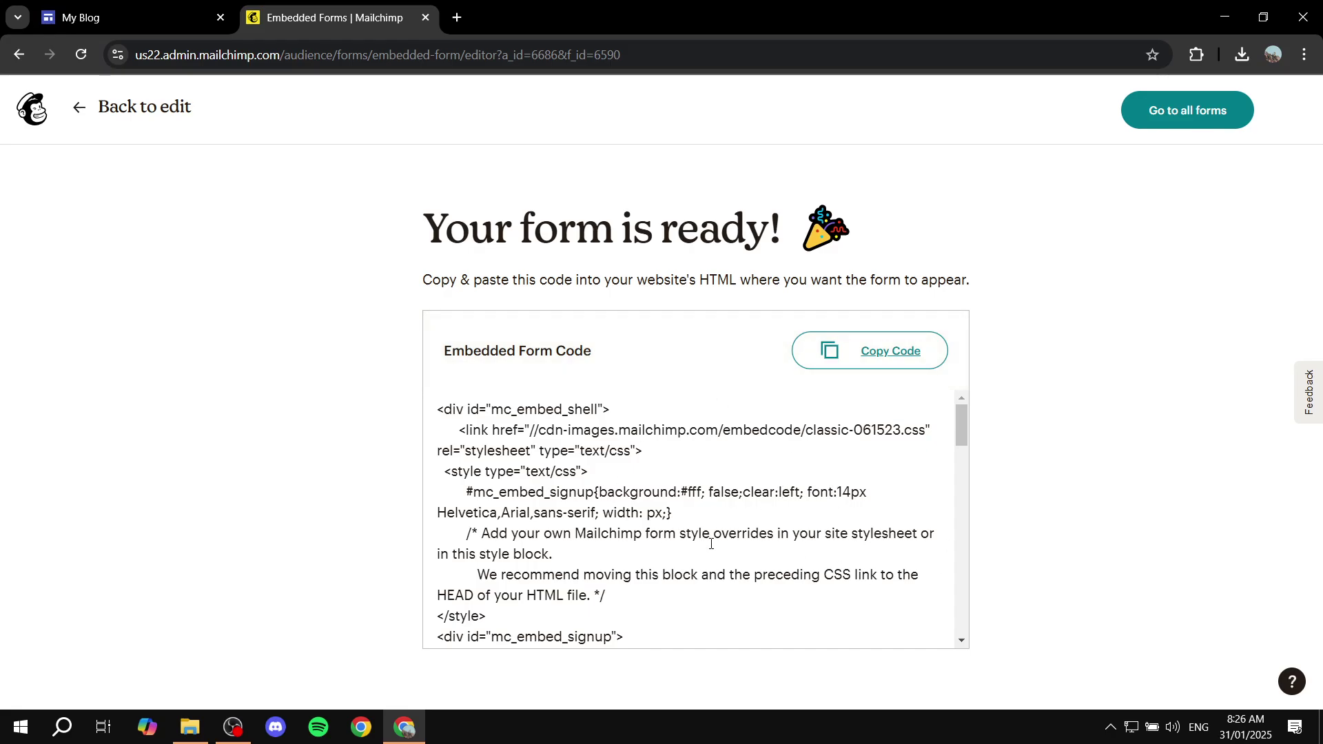
- Copy the complete embedded form code and go to the list of all forms
scroll(711, 544, "down", 2)
scroll(709, 551, "down", 5)
scroll(710, 538, "up", 3)
left_click(870, 351)
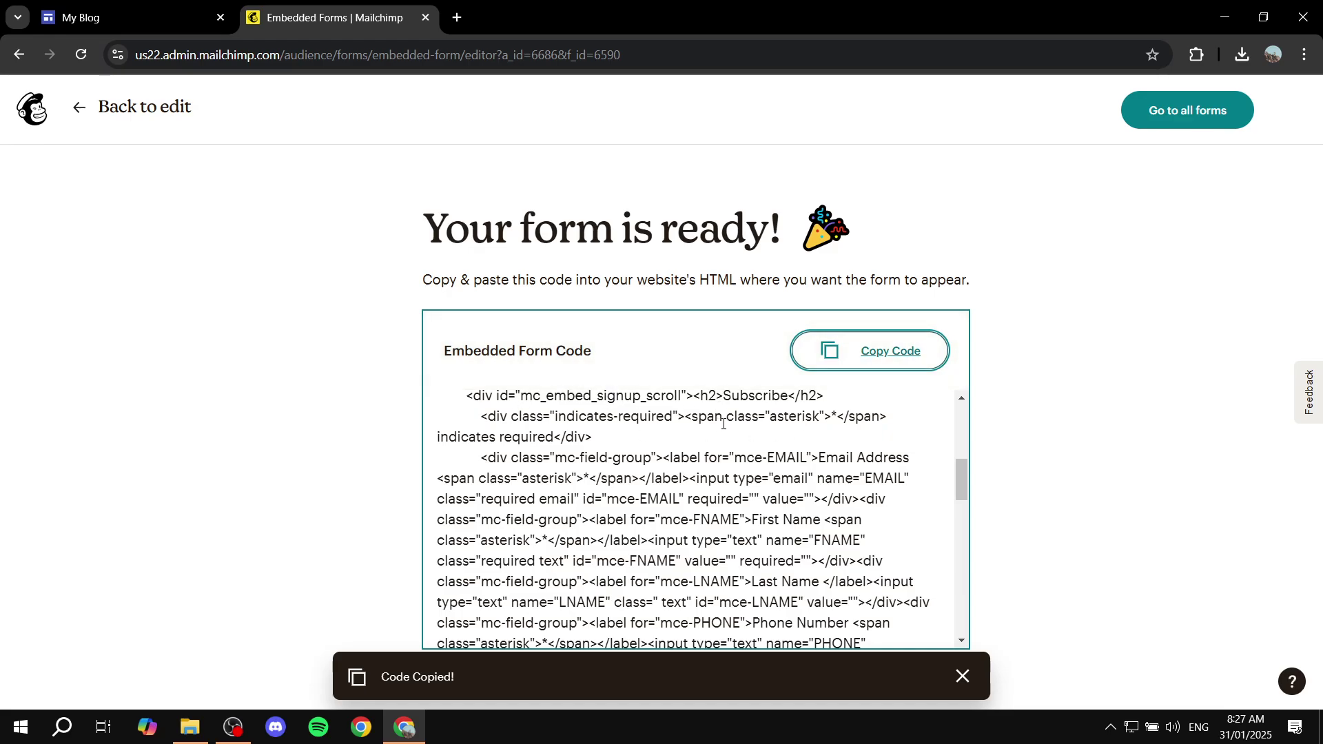
left_click(963, 681)
scroll(794, 526, "down", 10)
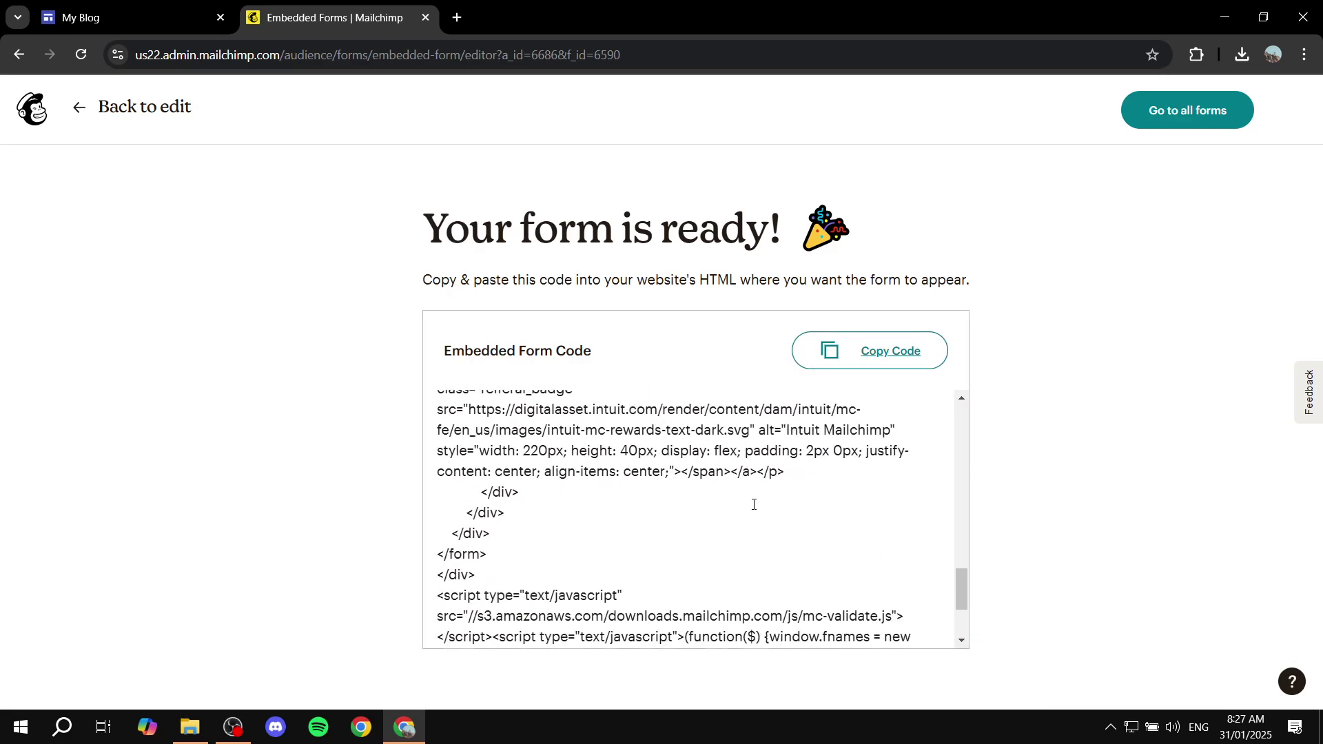
scroll(744, 492, "down", 3)
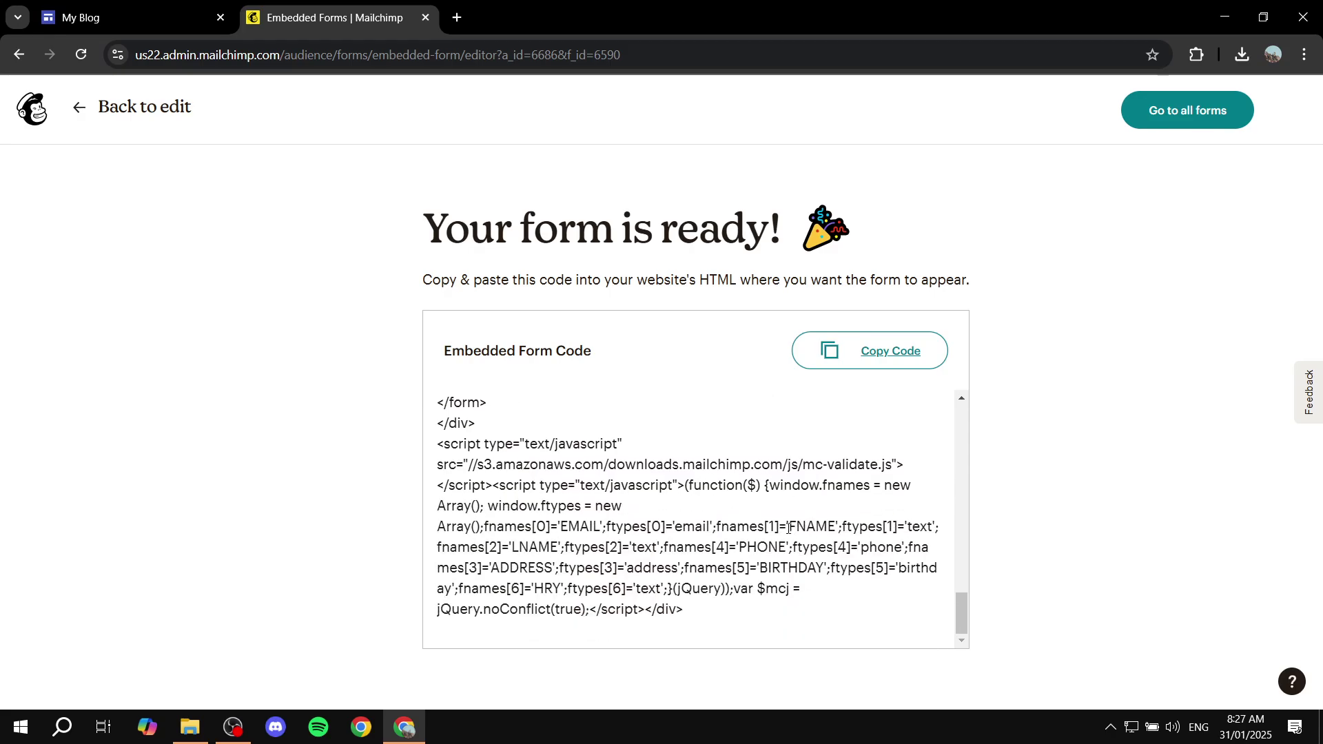
scroll(768, 513, "up", 12)
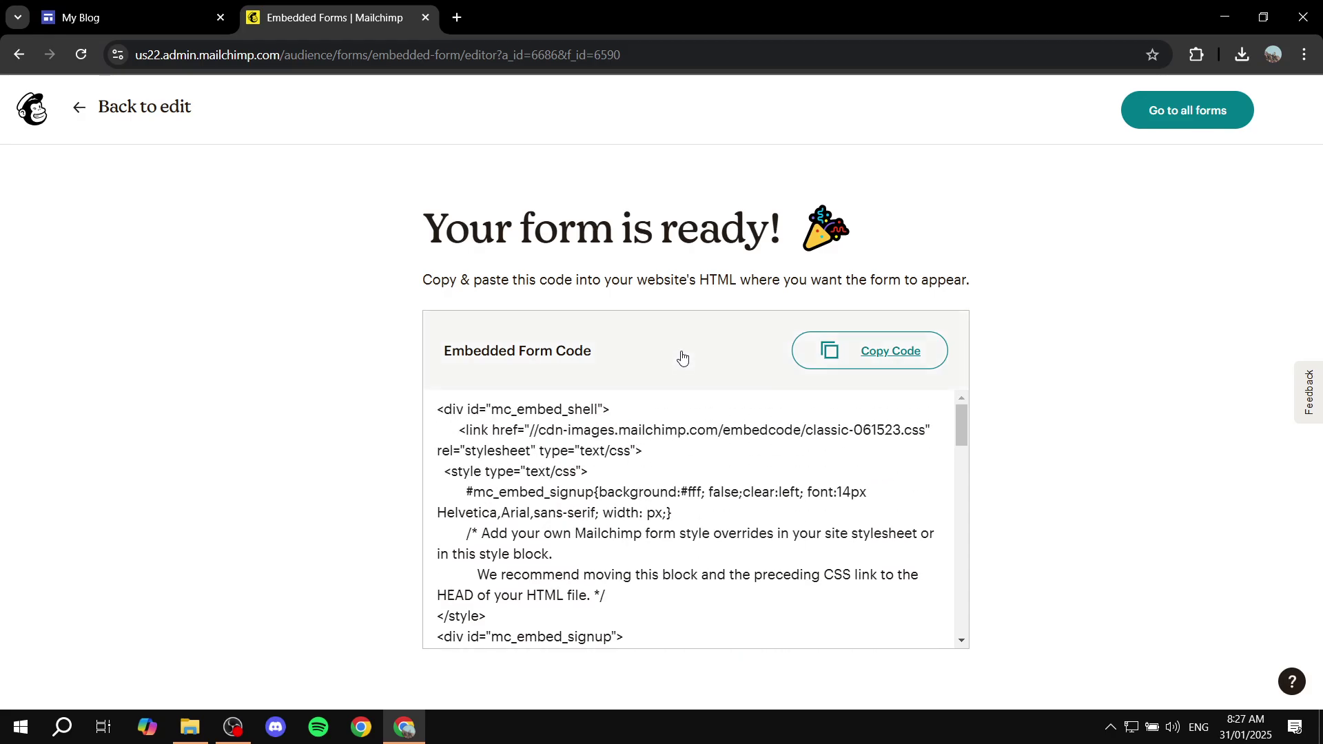
left_click(869, 364)
left_click(1195, 117)
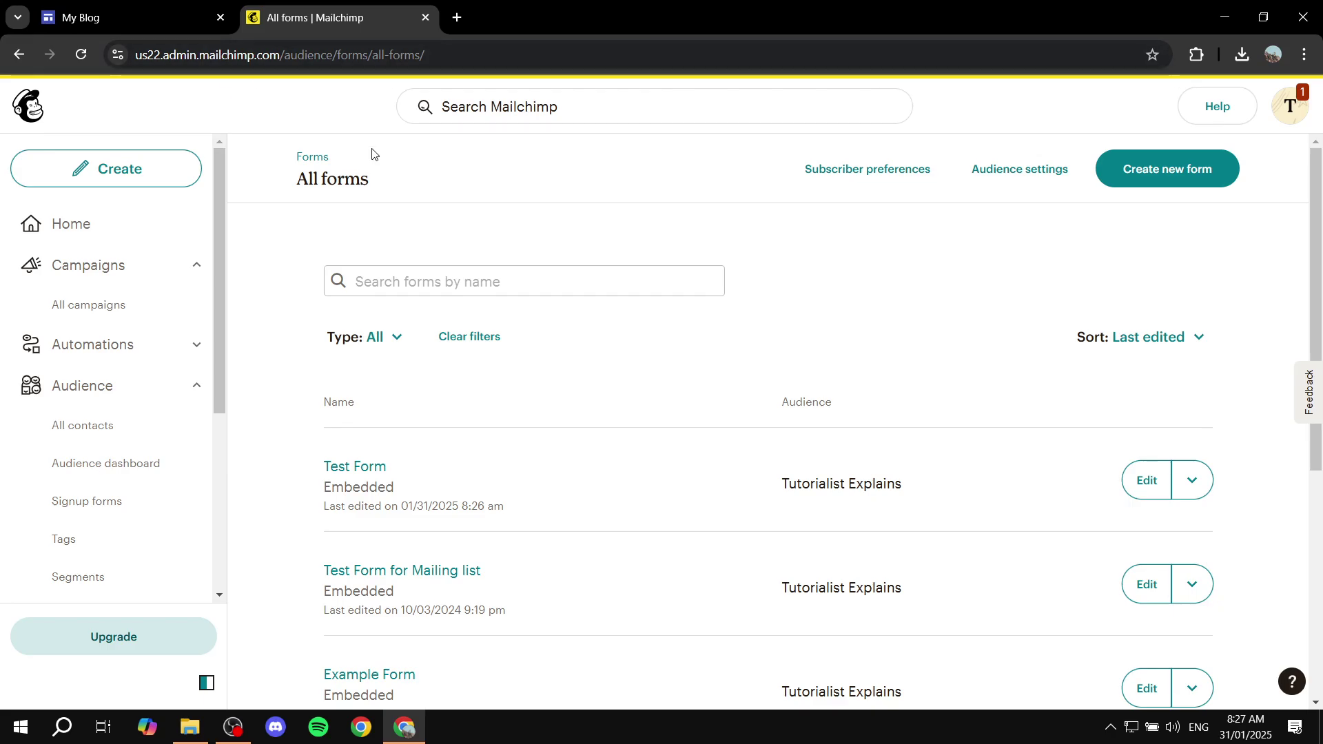
- Switch to the My Blog site in Google Sites and insert the copied Mailchimp form code as an embed on the Signup Form page
left_click(138, 5)
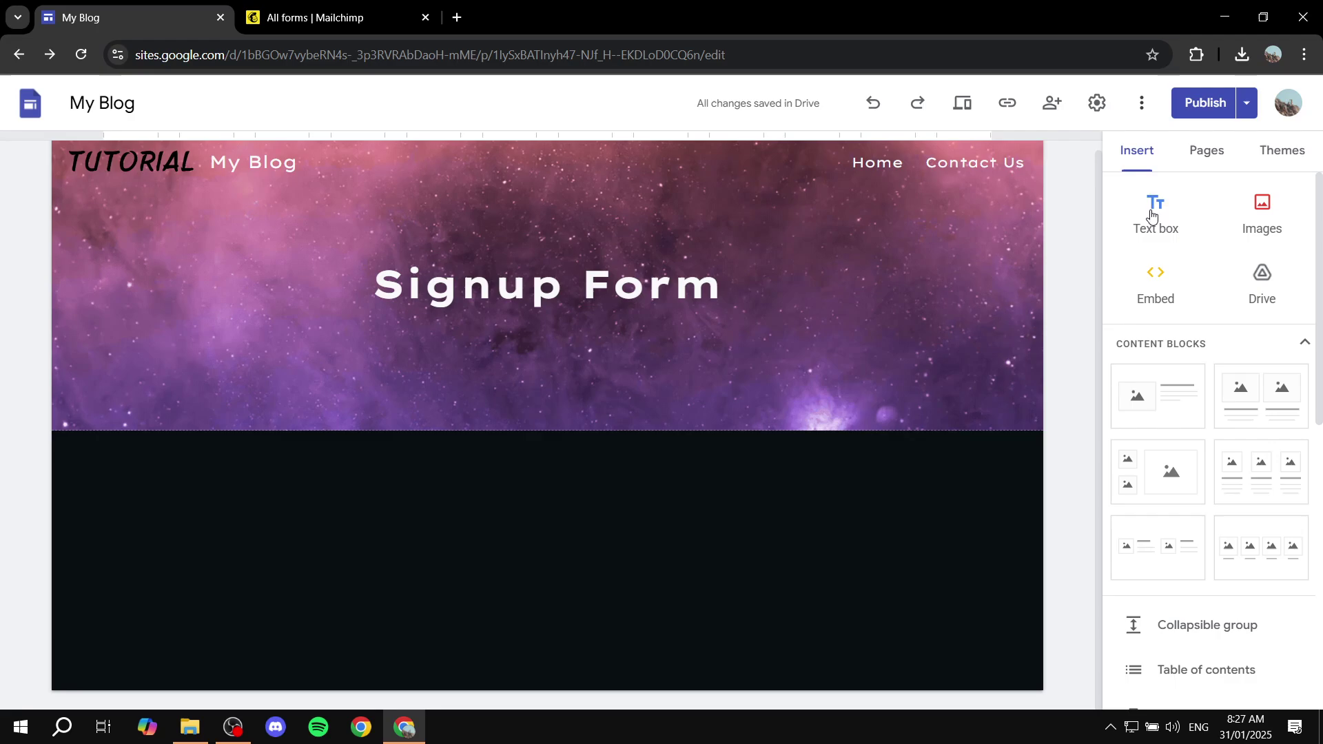
left_click(1171, 292)
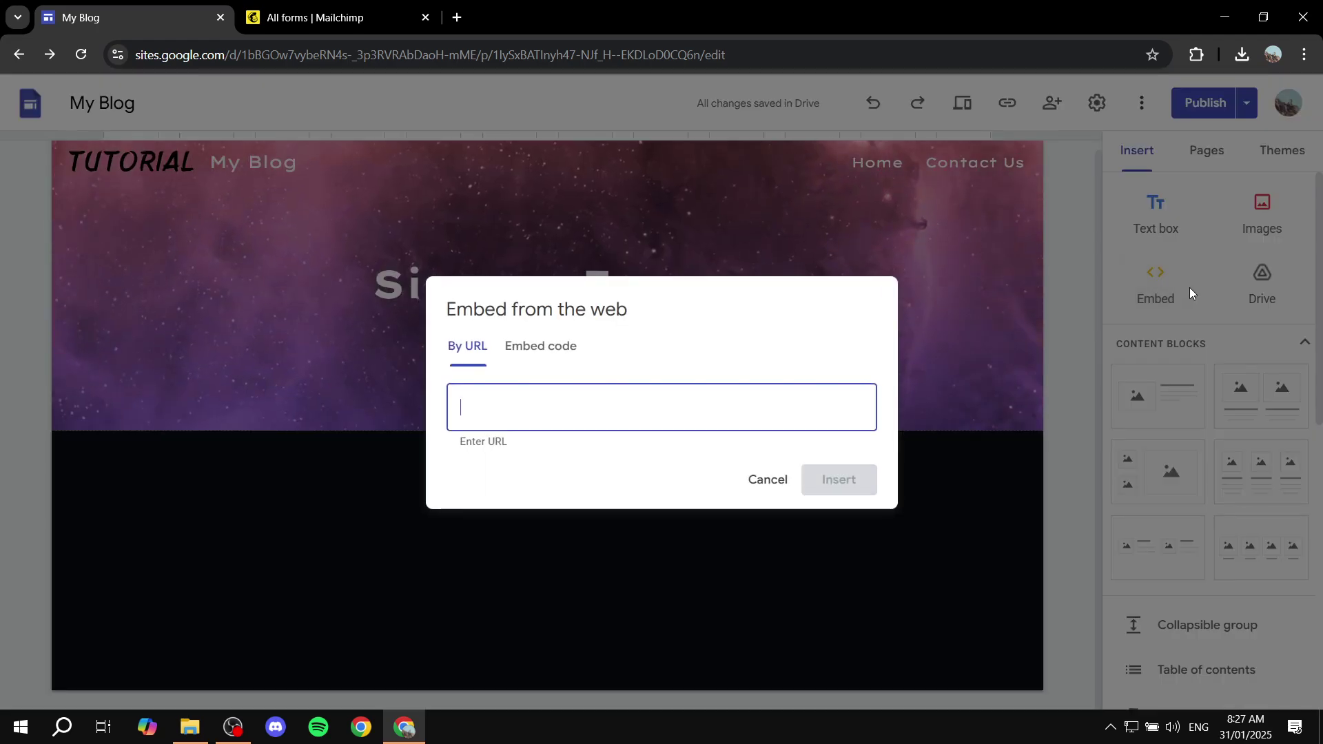
left_click(459, 357)
left_click(492, 405)
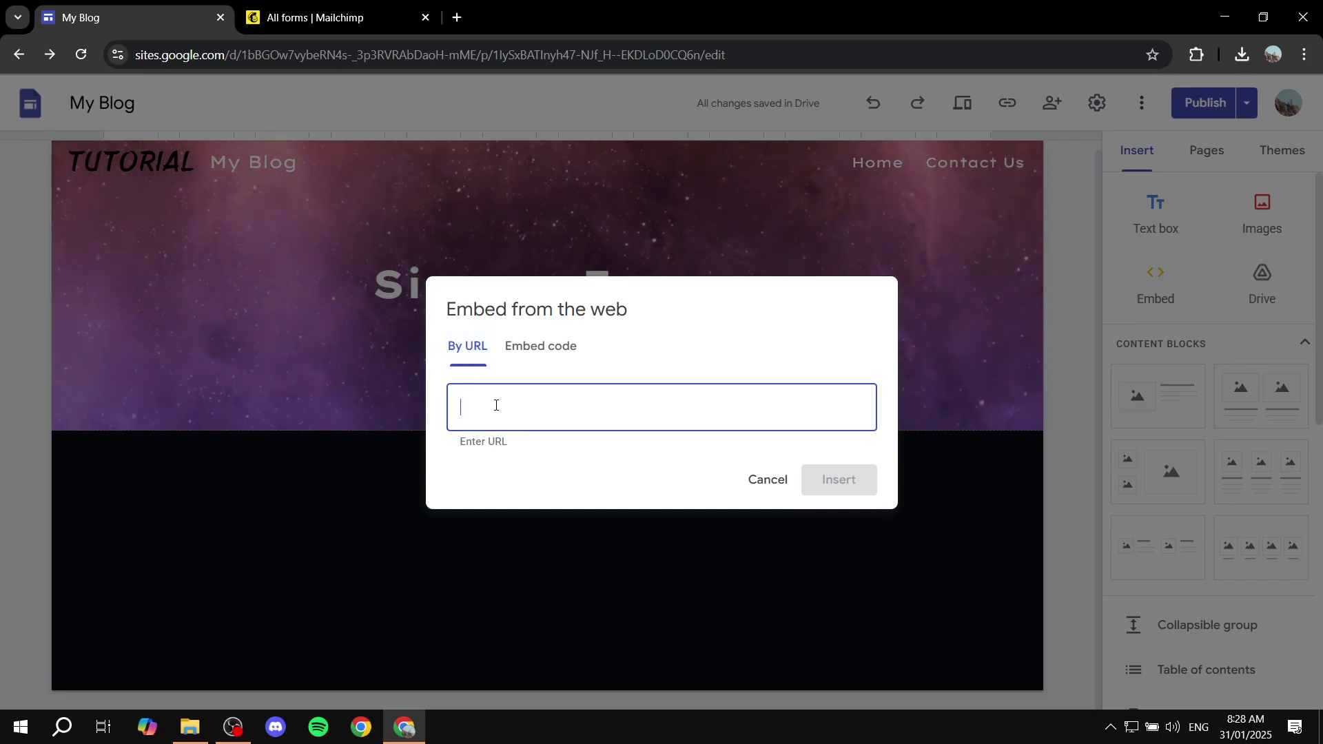
left_click(543, 354)
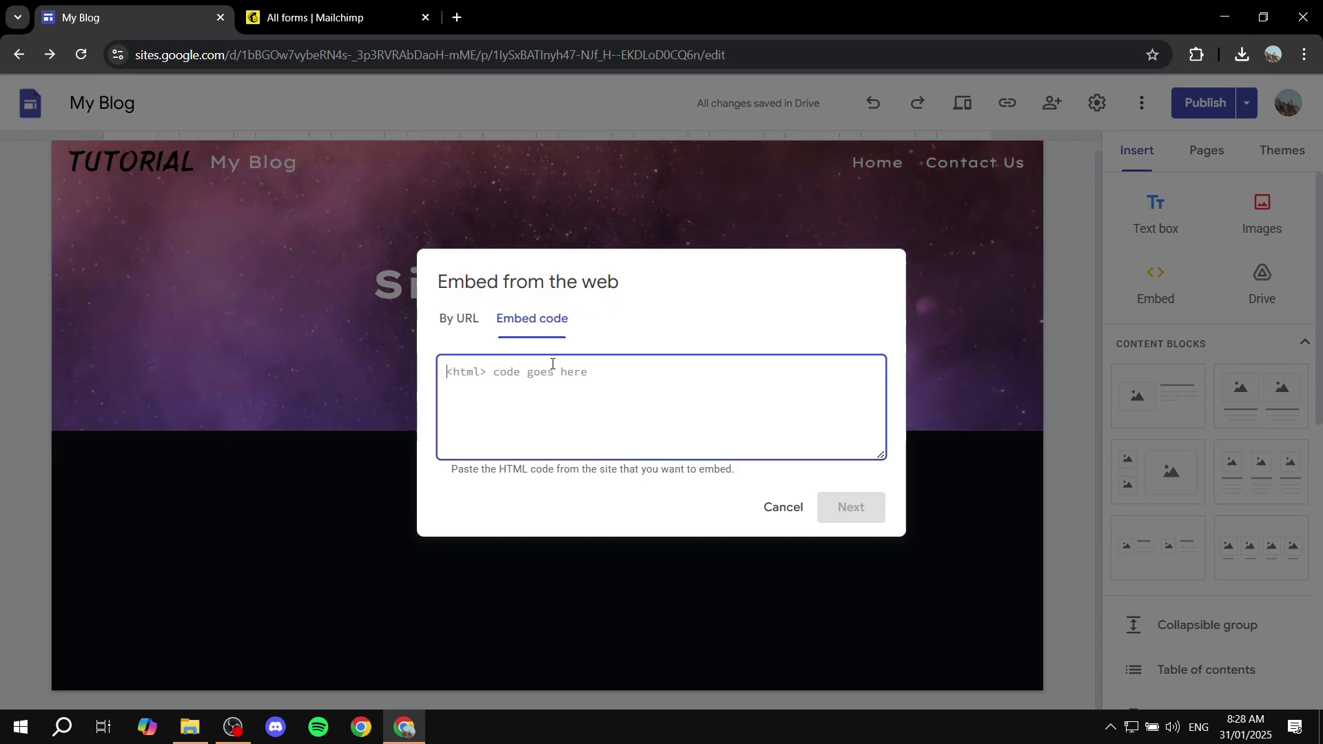
right_click(553, 369)
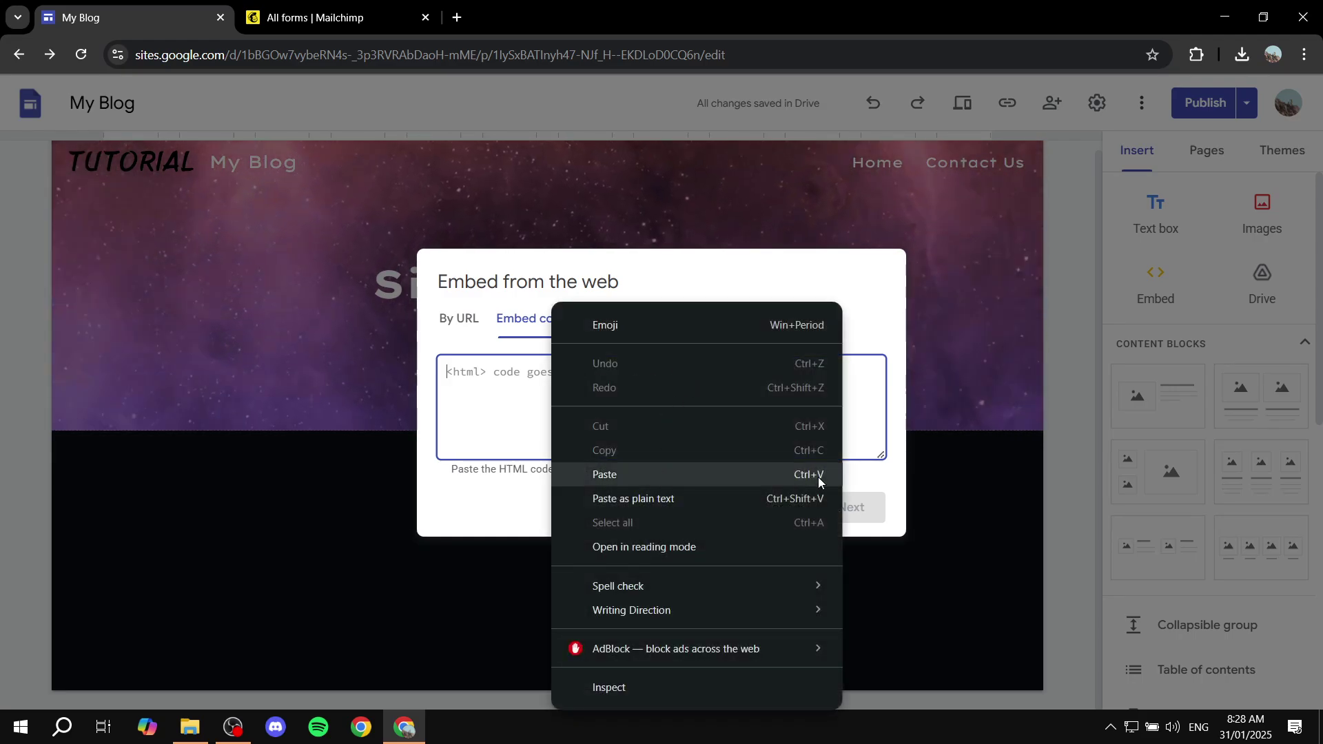
left_click(767, 476)
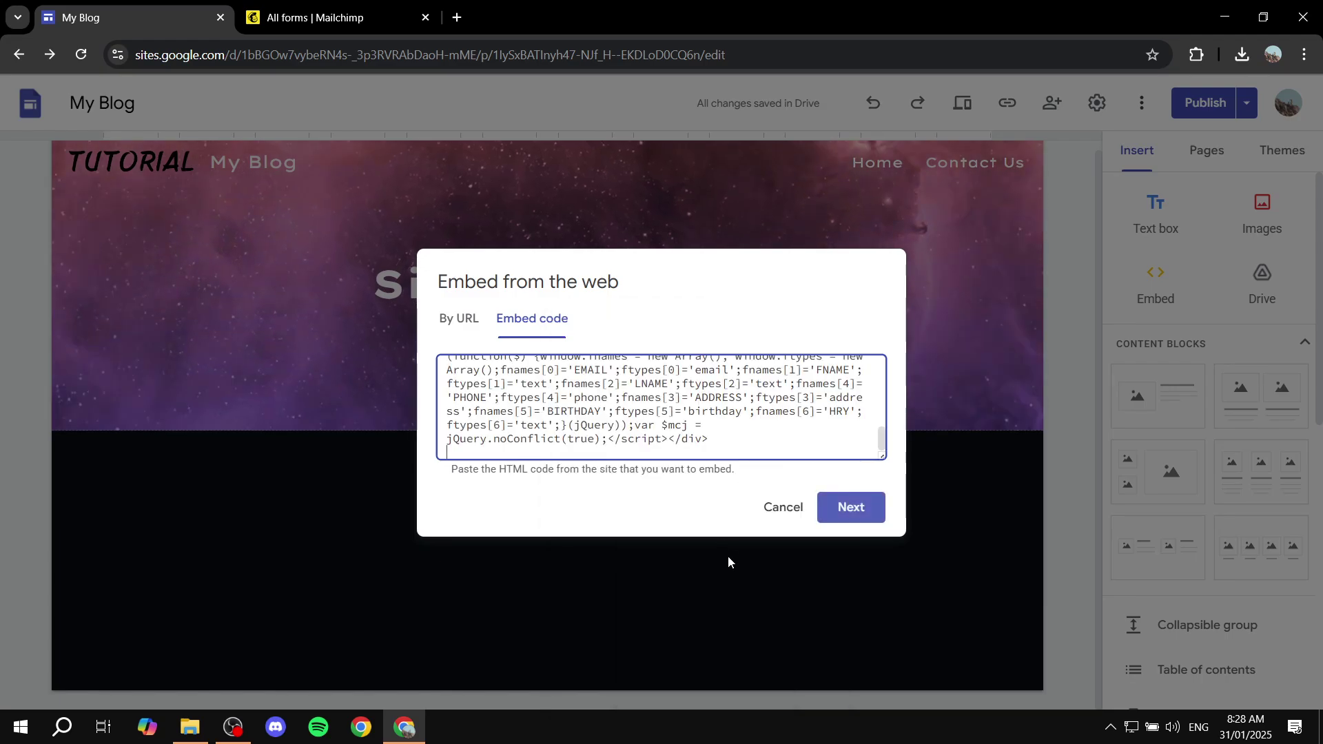
left_click(853, 507)
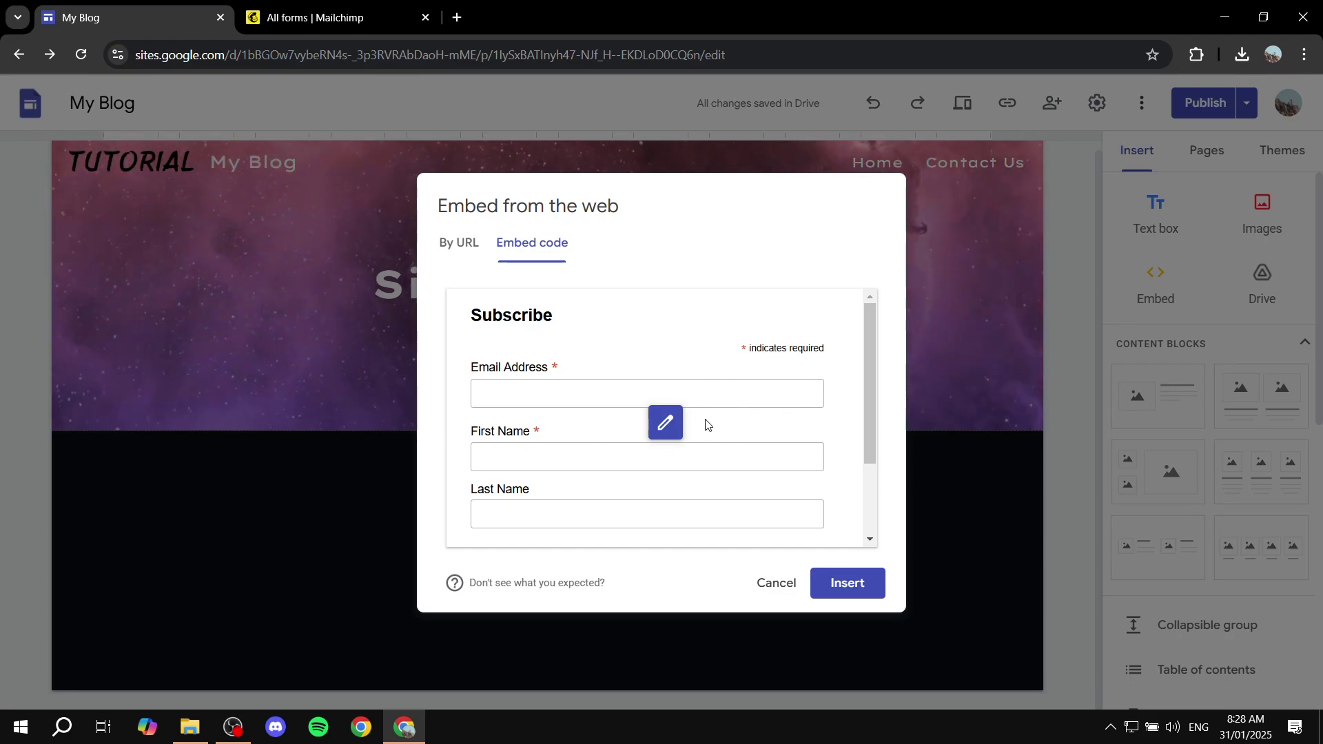
left_click(882, 589)
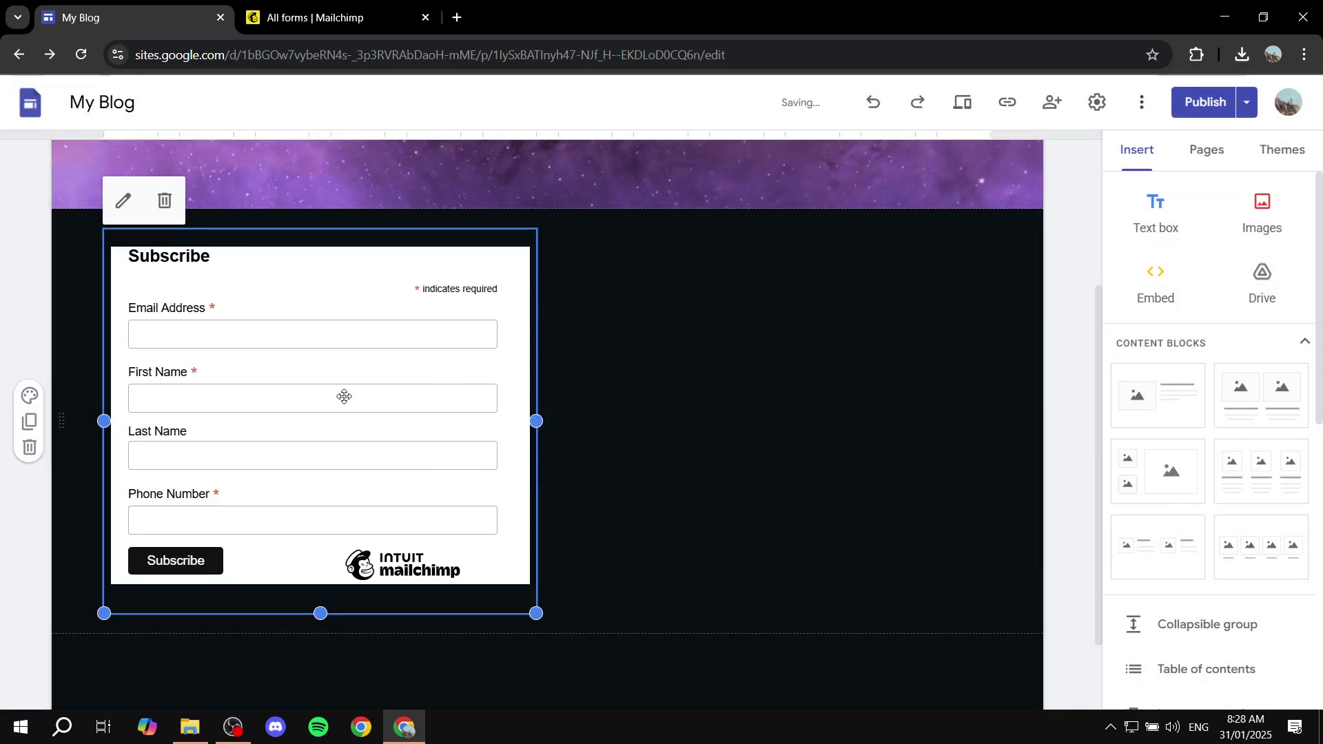
- Centre the embedded Subscribe form in its section and shorten its frame to just below the form content
left_click_drag(364, 347, 506, 355)
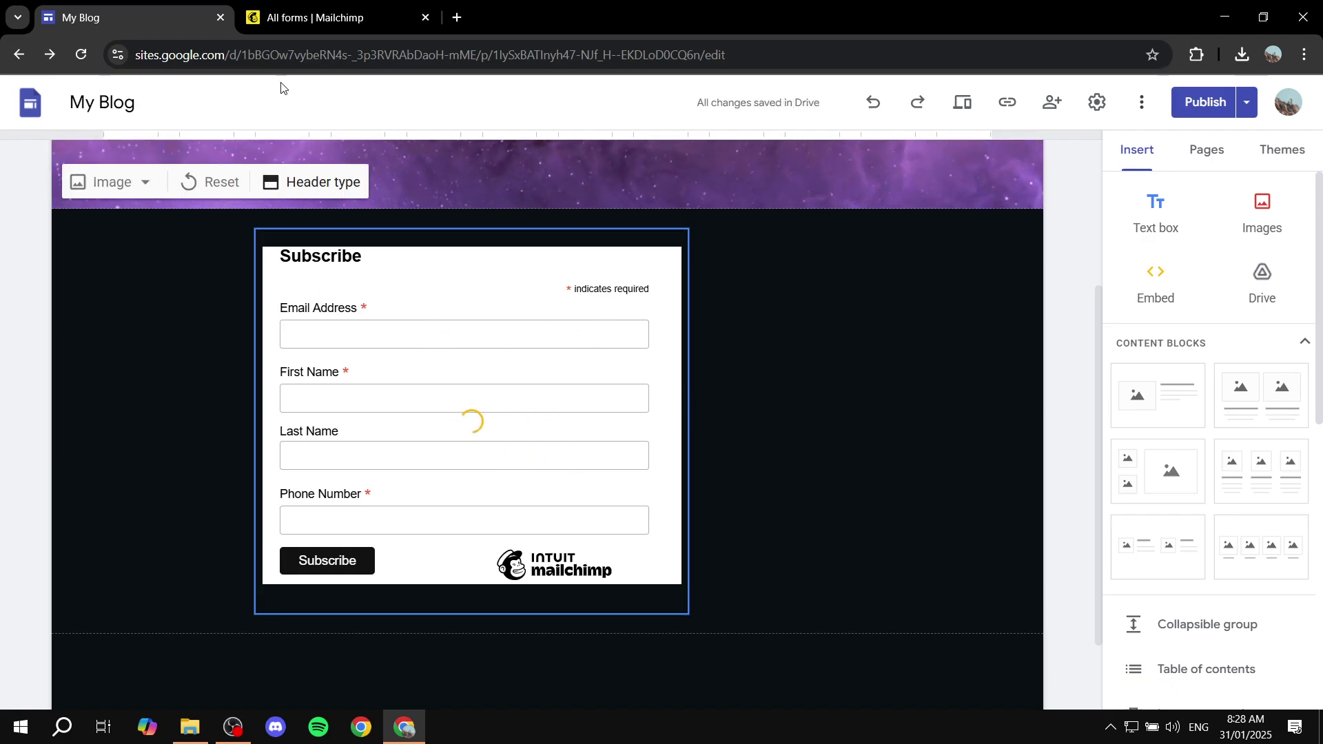
left_click_drag(544, 437, 591, 410)
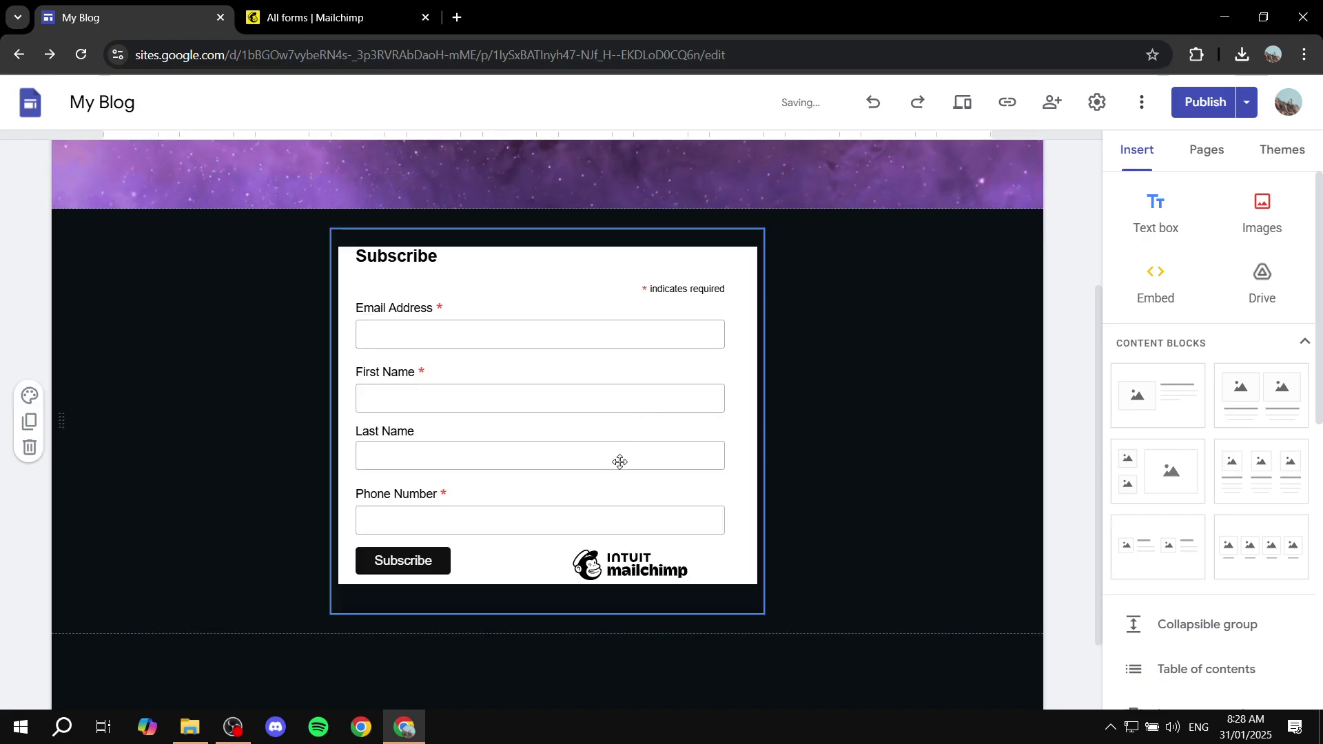
mouse_move(547, 613)
left_mouse_down()
mouse_move(551, 658)
mouse_move(552, 593)
left_mouse_up()
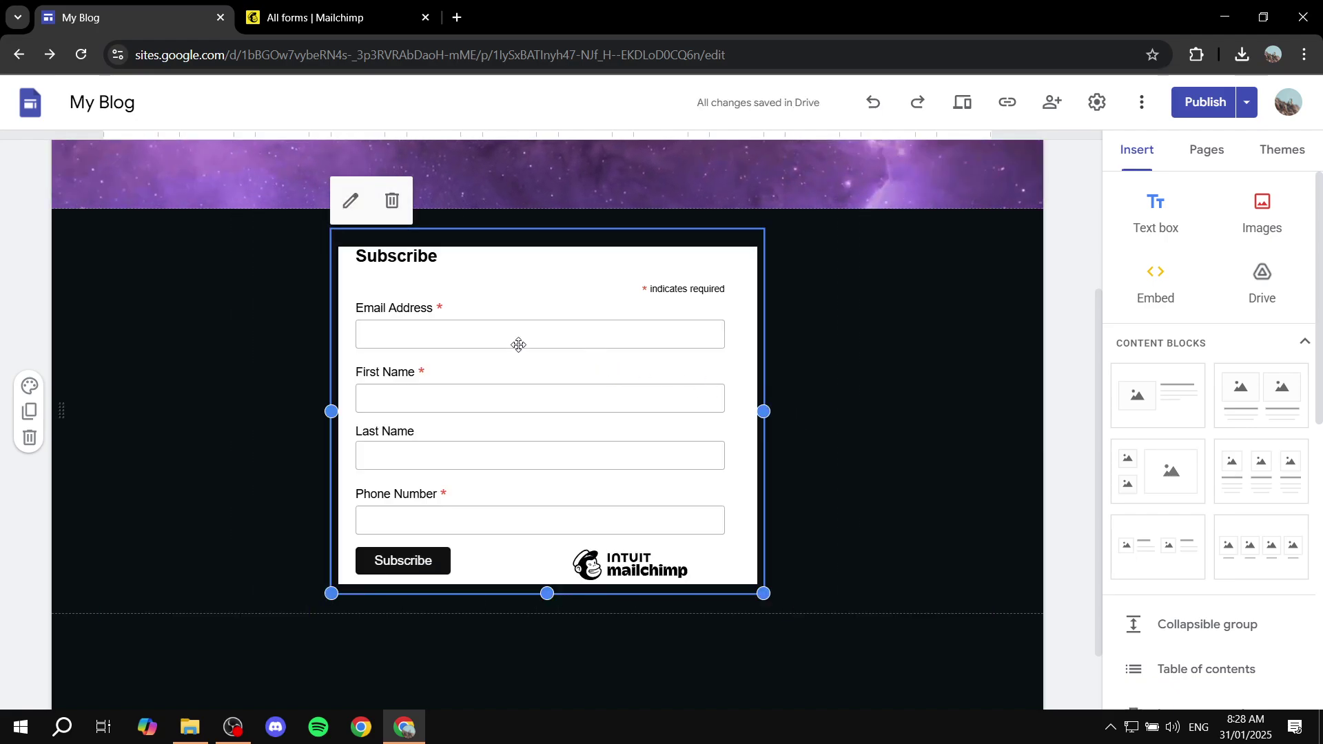
- Review the HTML code of the embedded Subscribe form and close it without changes
left_click(349, 204)
scroll(801, 408, "up", 10)
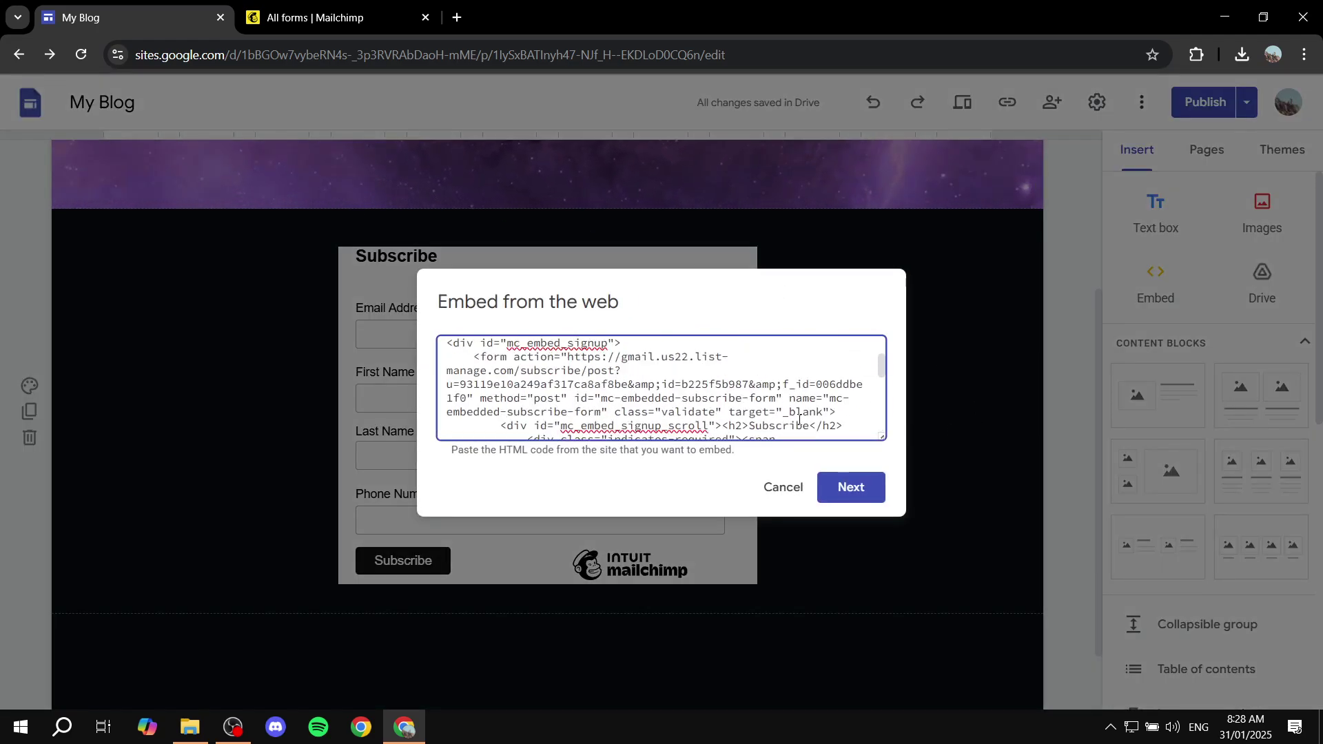
left_click(782, 488)
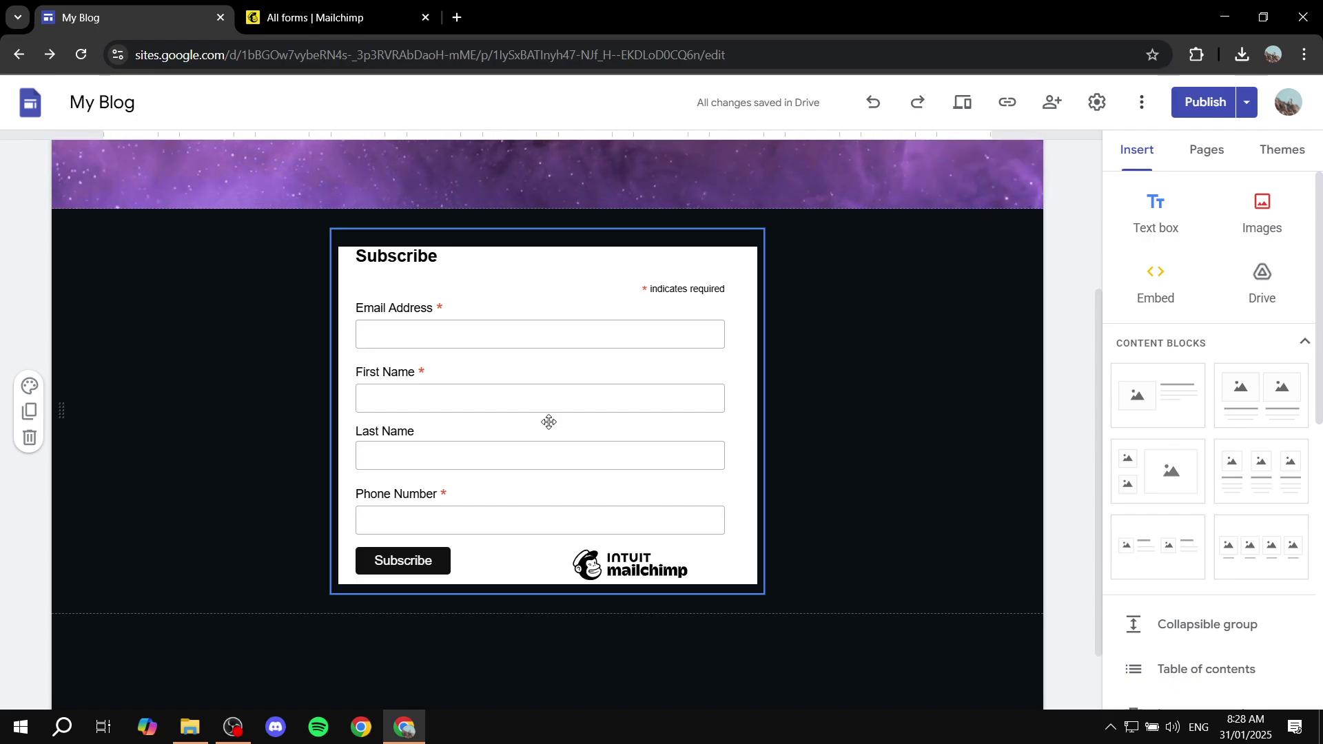
- Move the embedded Subscribe form to the left side of its page section
left_click(550, 421)
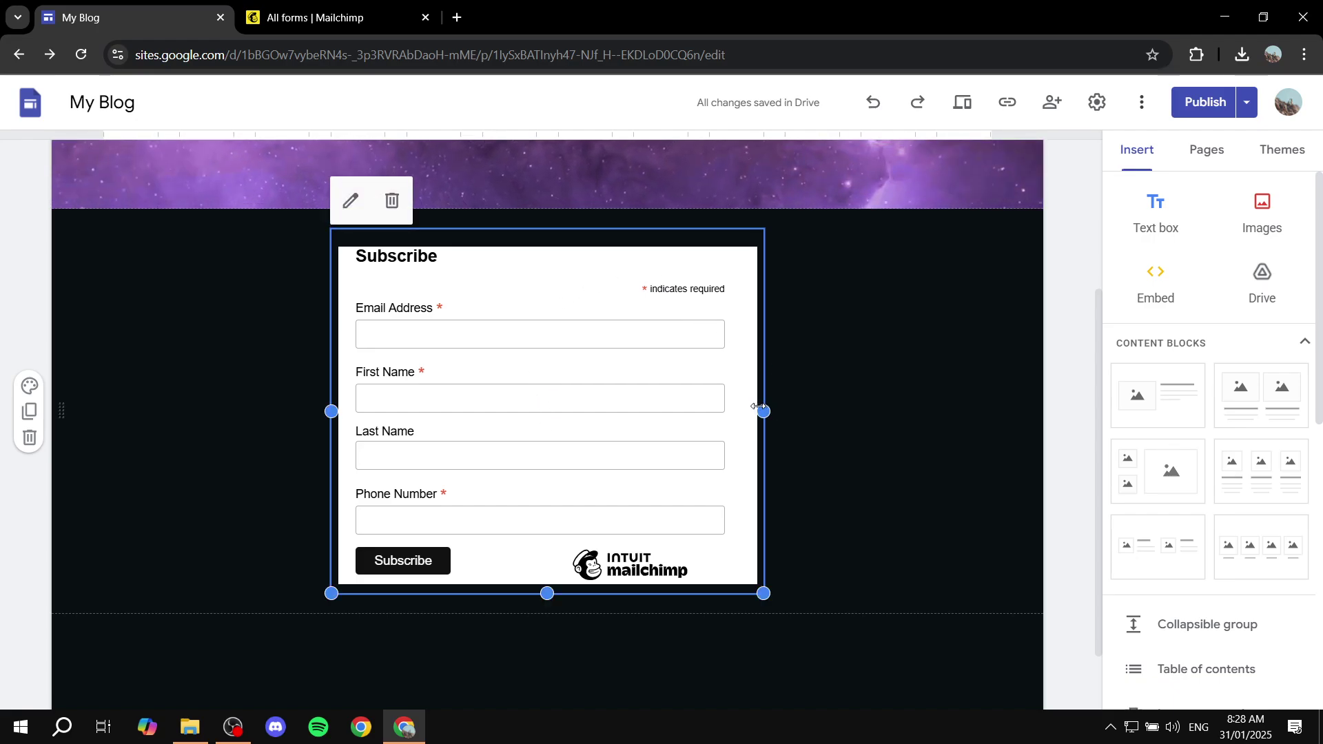
left_click_drag(765, 412, 756, 414)
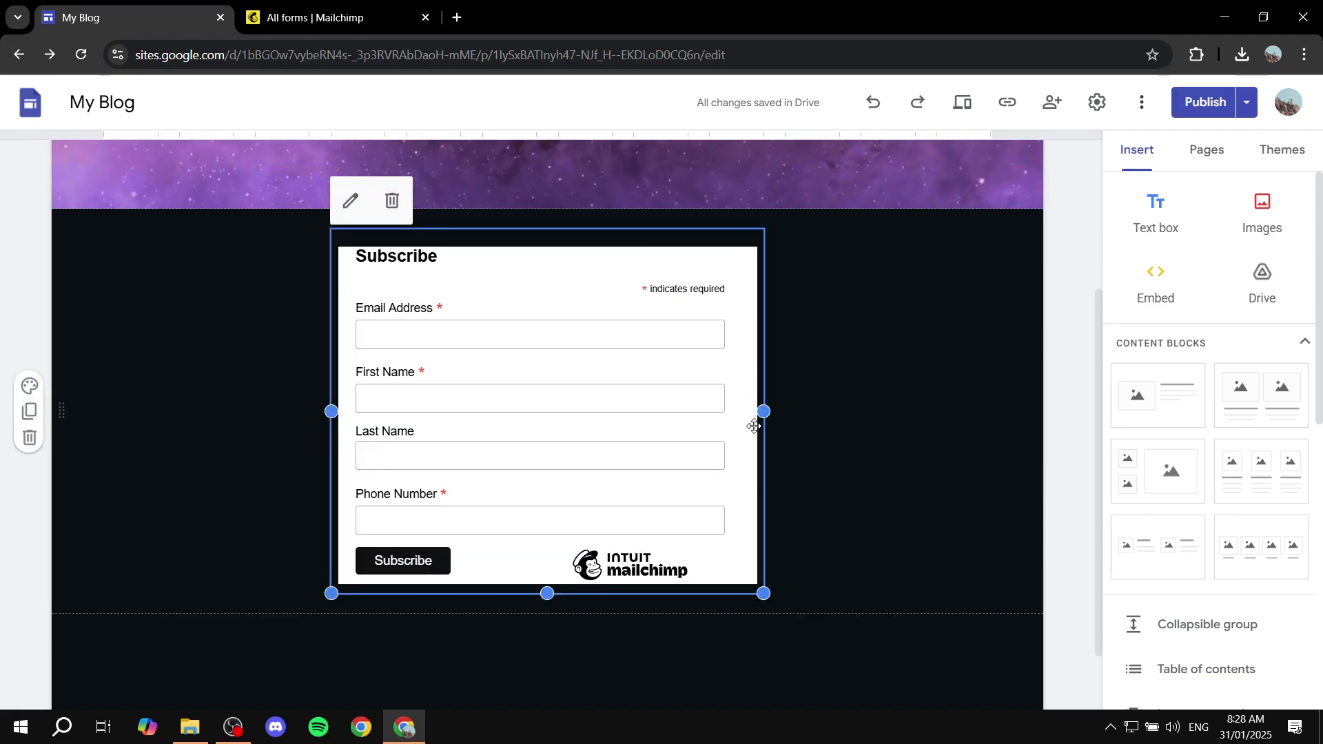
left_click_drag(600, 414, 246, 427)
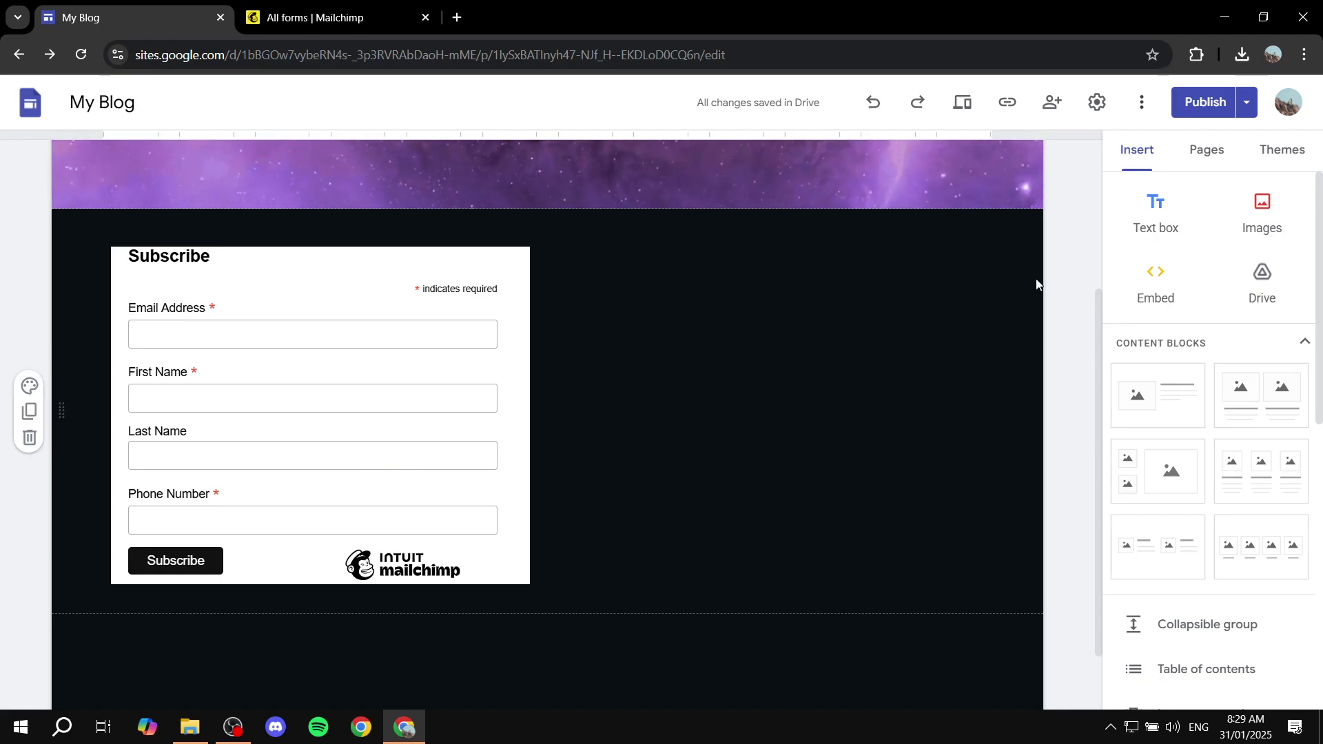
- Publish the reviewed site changes and show the Signup Form page in the site navigation
left_click(1205, 102)
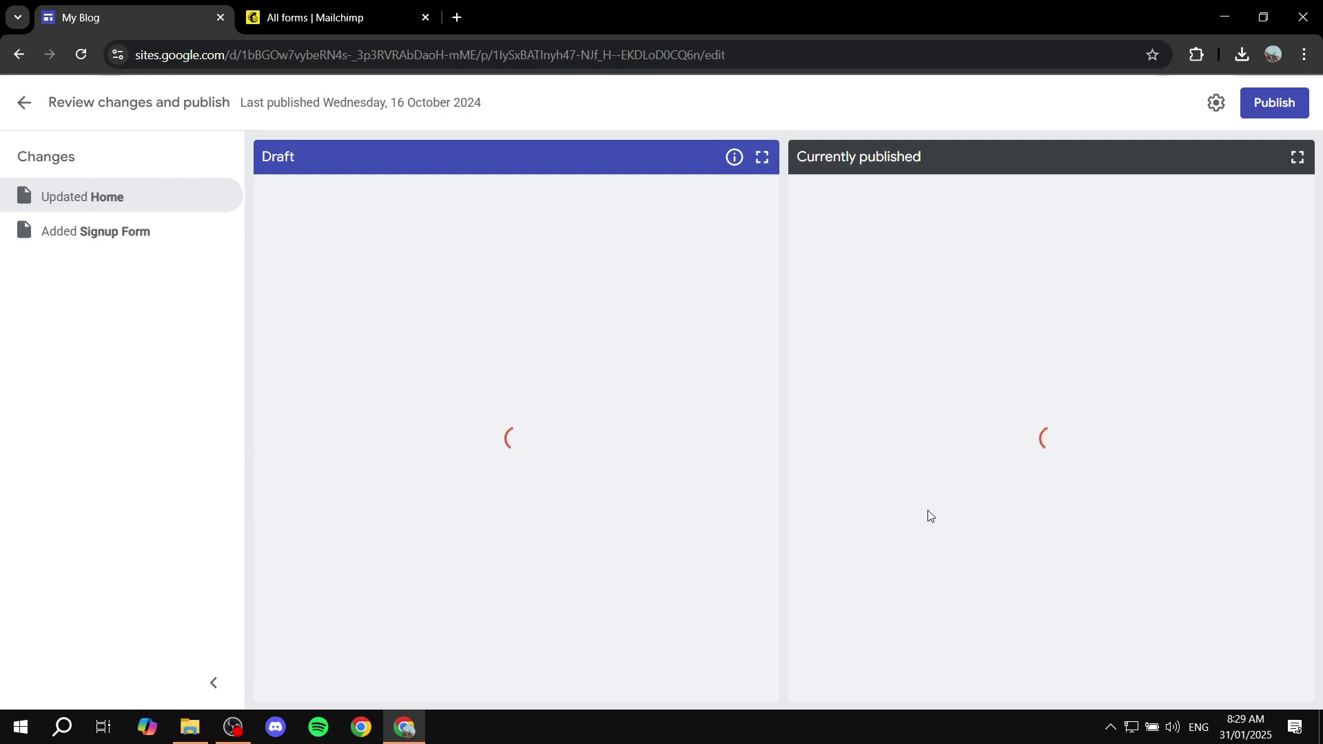
left_click(1291, 103)
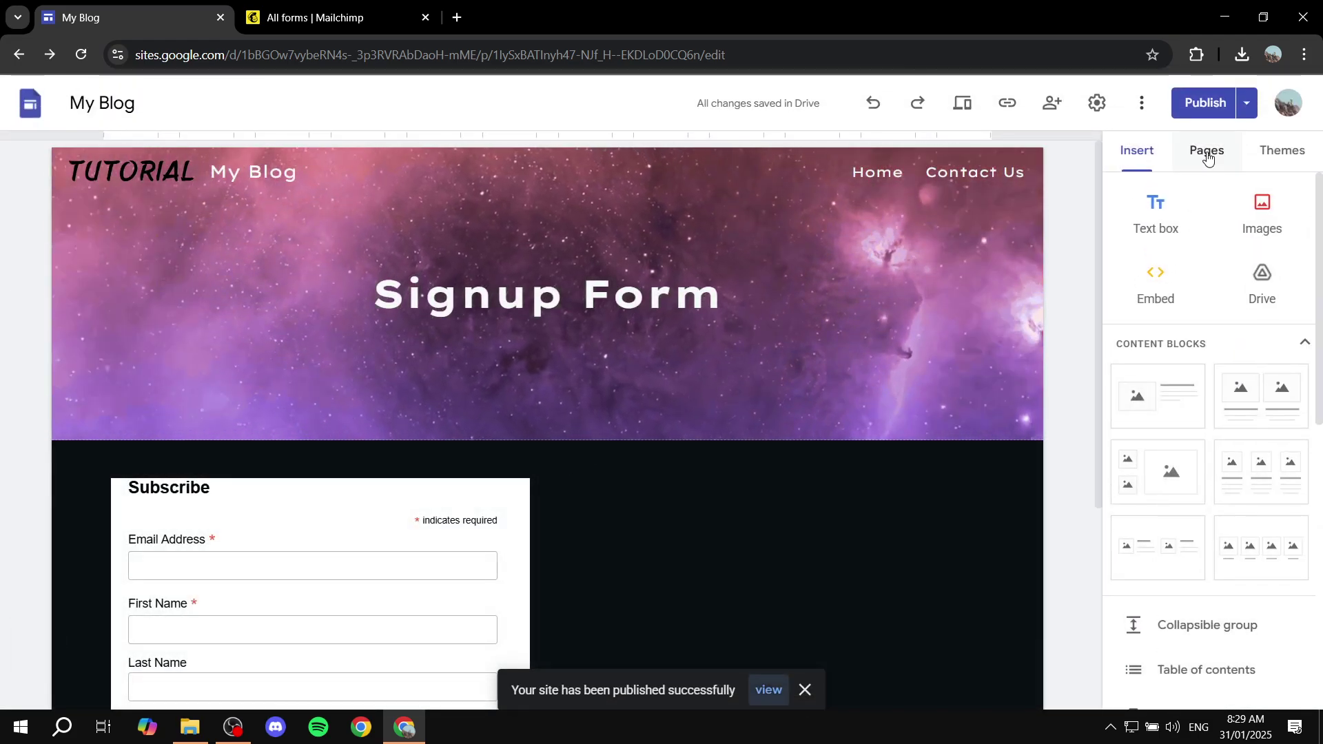
left_click(1207, 154)
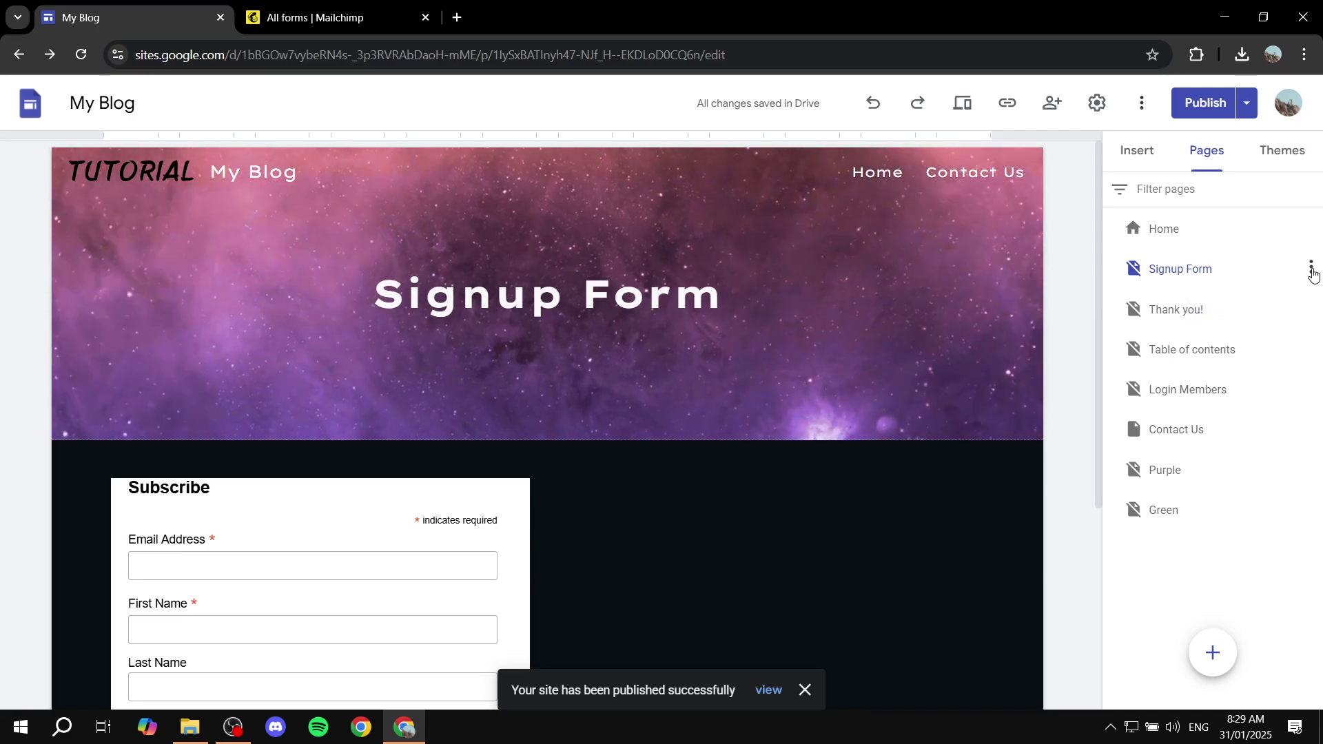
left_click(1312, 269)
left_click(1261, 443)
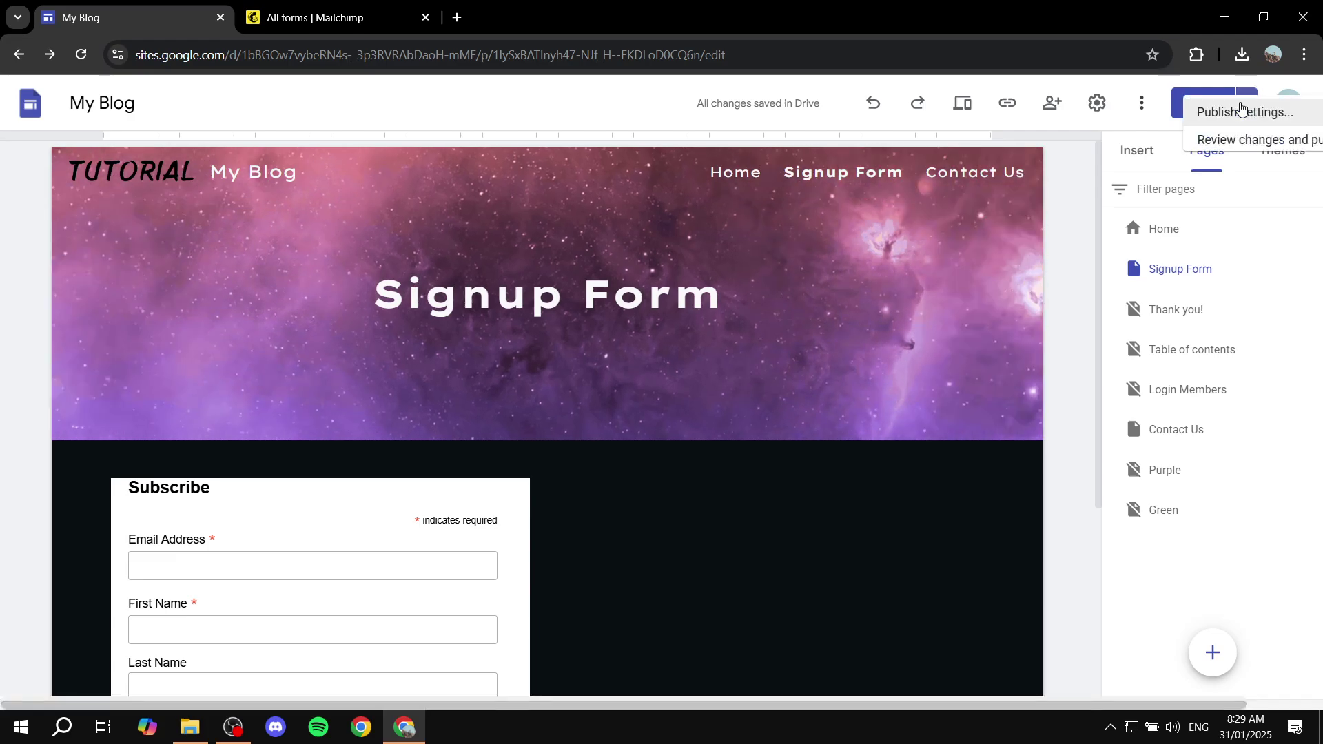
- View the published site and enter the subscriber's e-mail address and the first name "Test" in the Subscribe form
left_click(1247, 103)
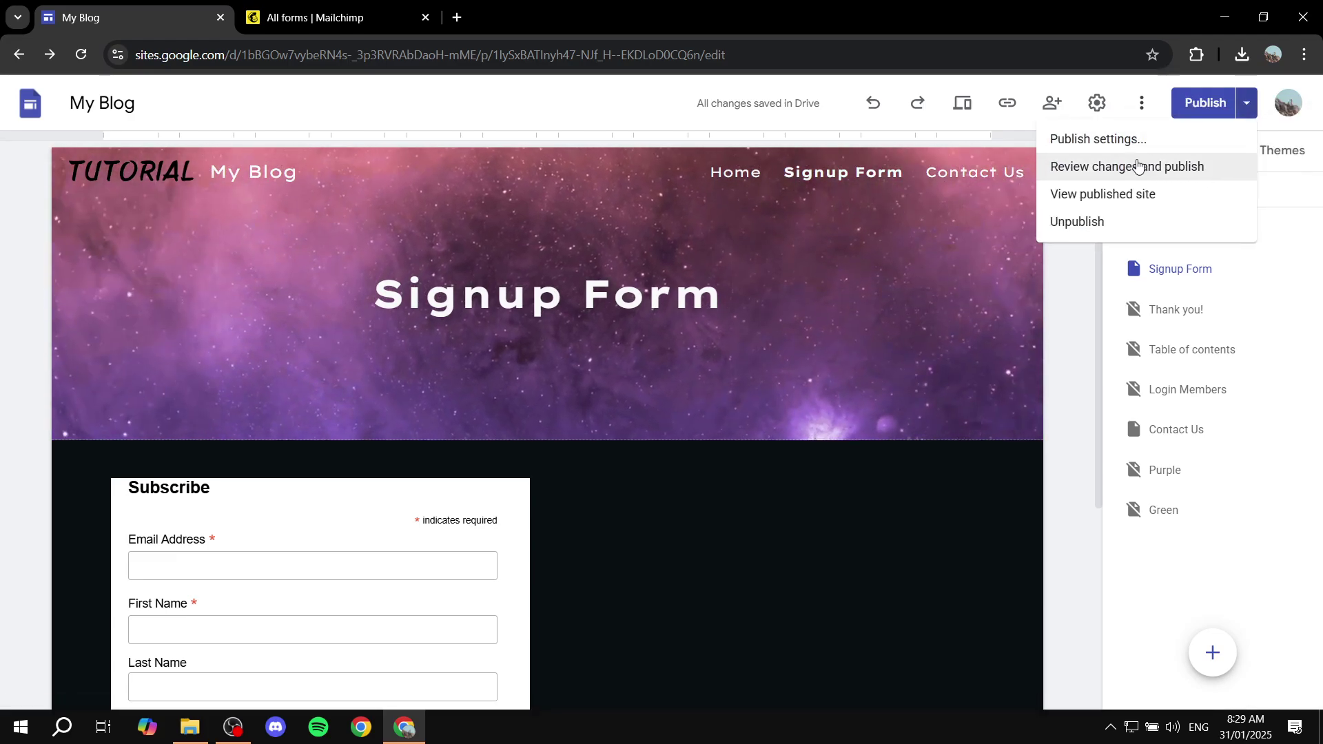
left_click(1133, 197)
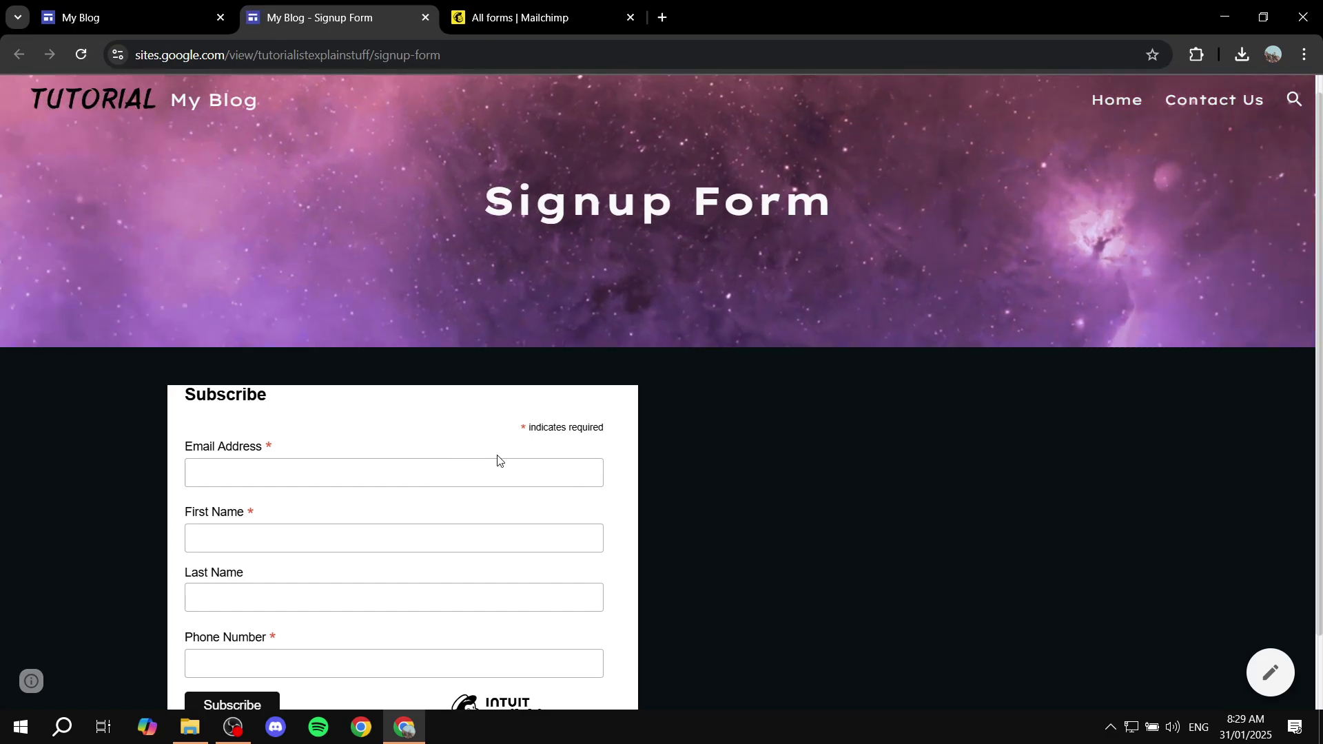
left_click(473, 470)
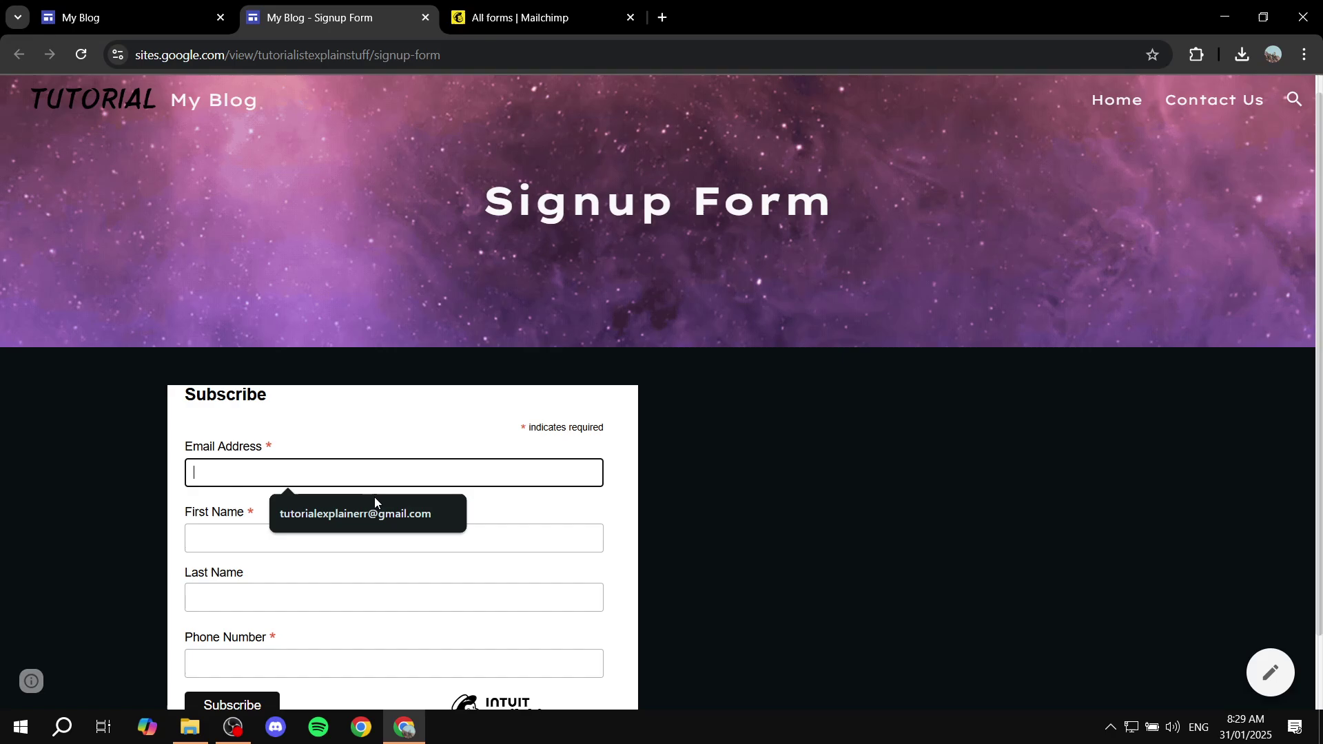
left_click(442, 500)
left_click(319, 536)
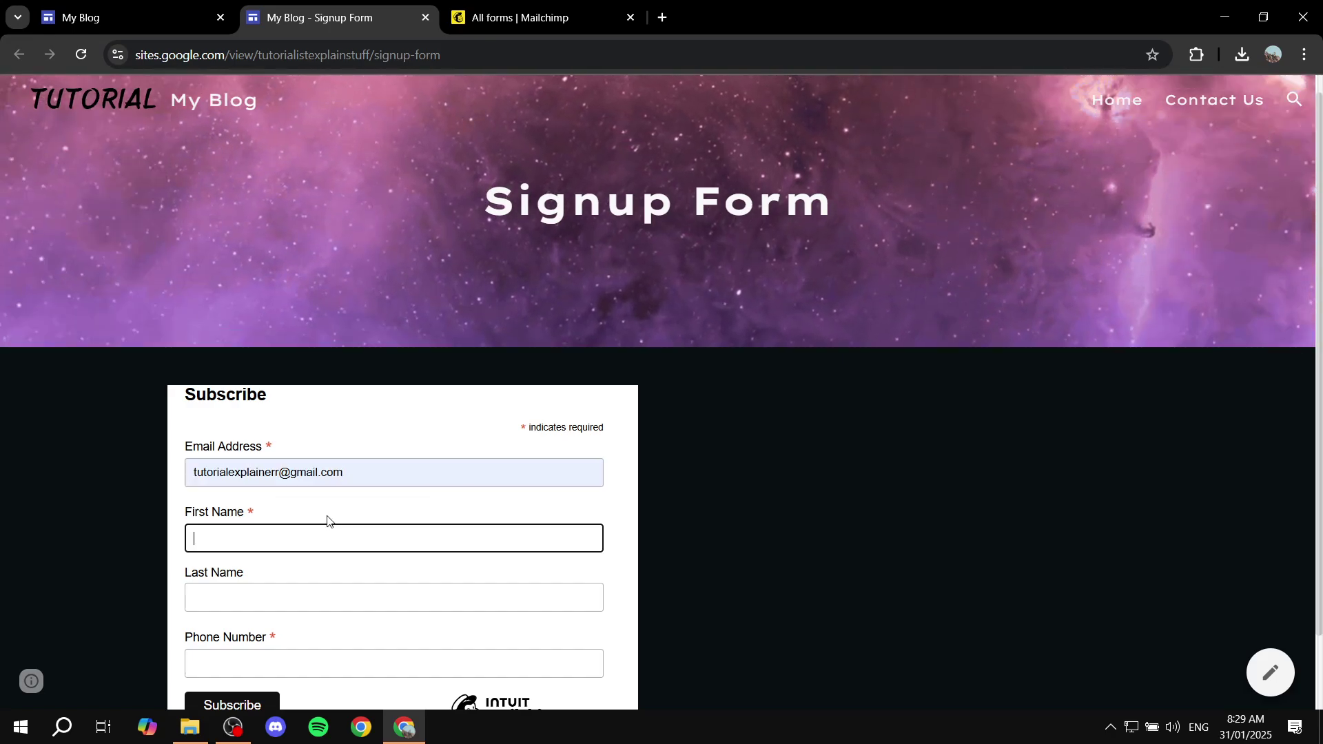
type("T")
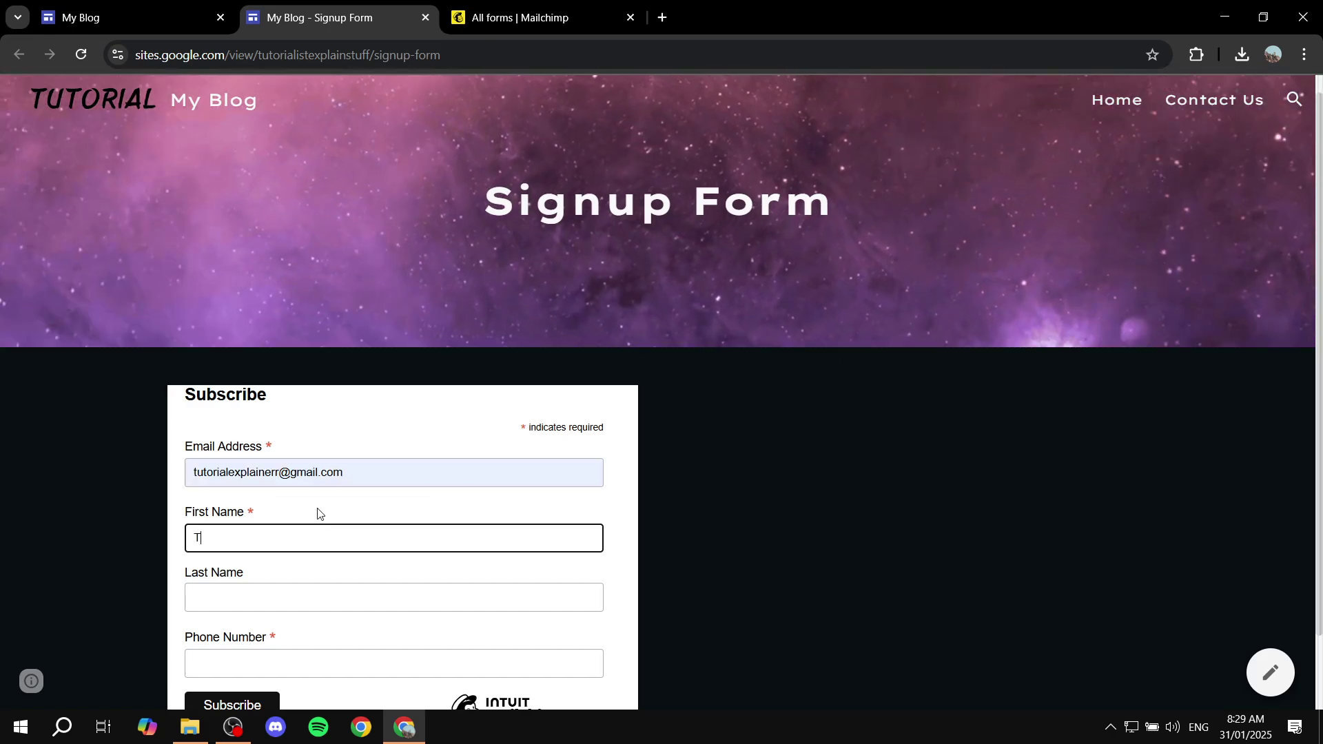
type("est")
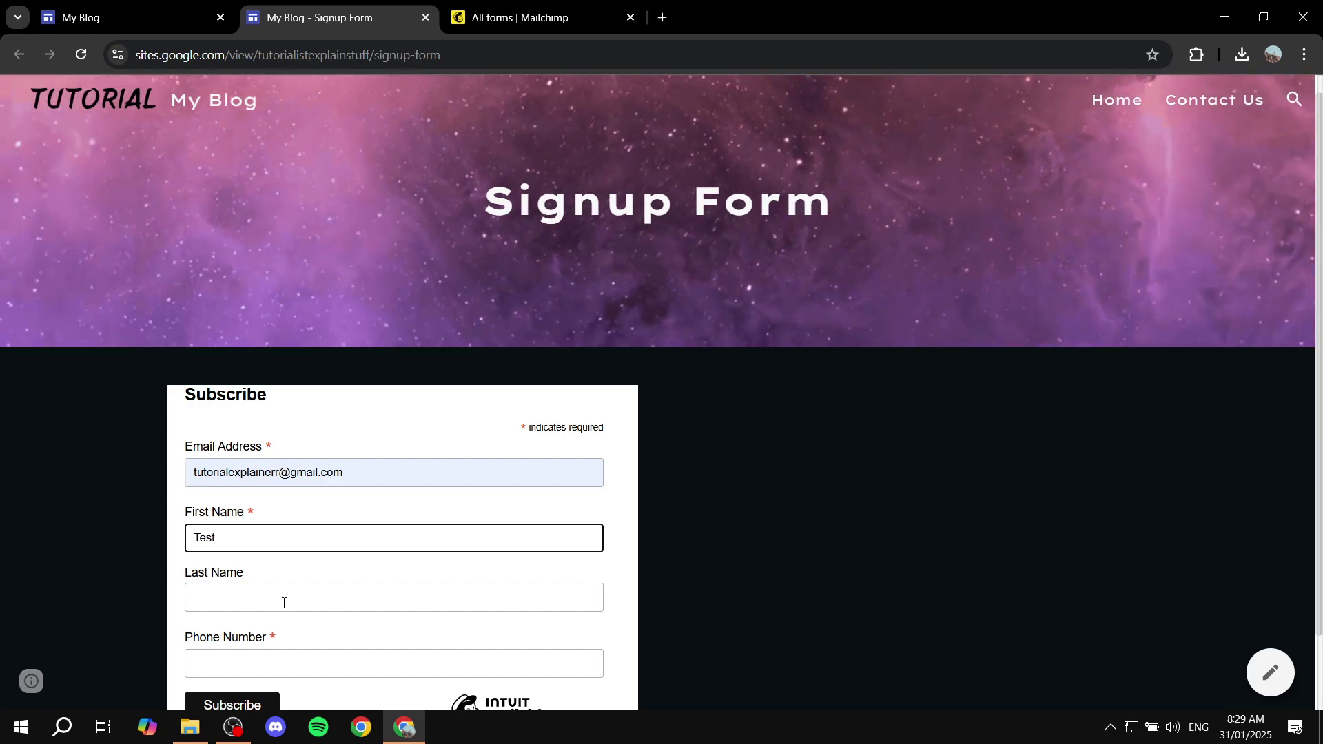
- Enter "Test2" as the last name, fill in the phone number and submit the Subscribe form
left_click(284, 602)
type("T")
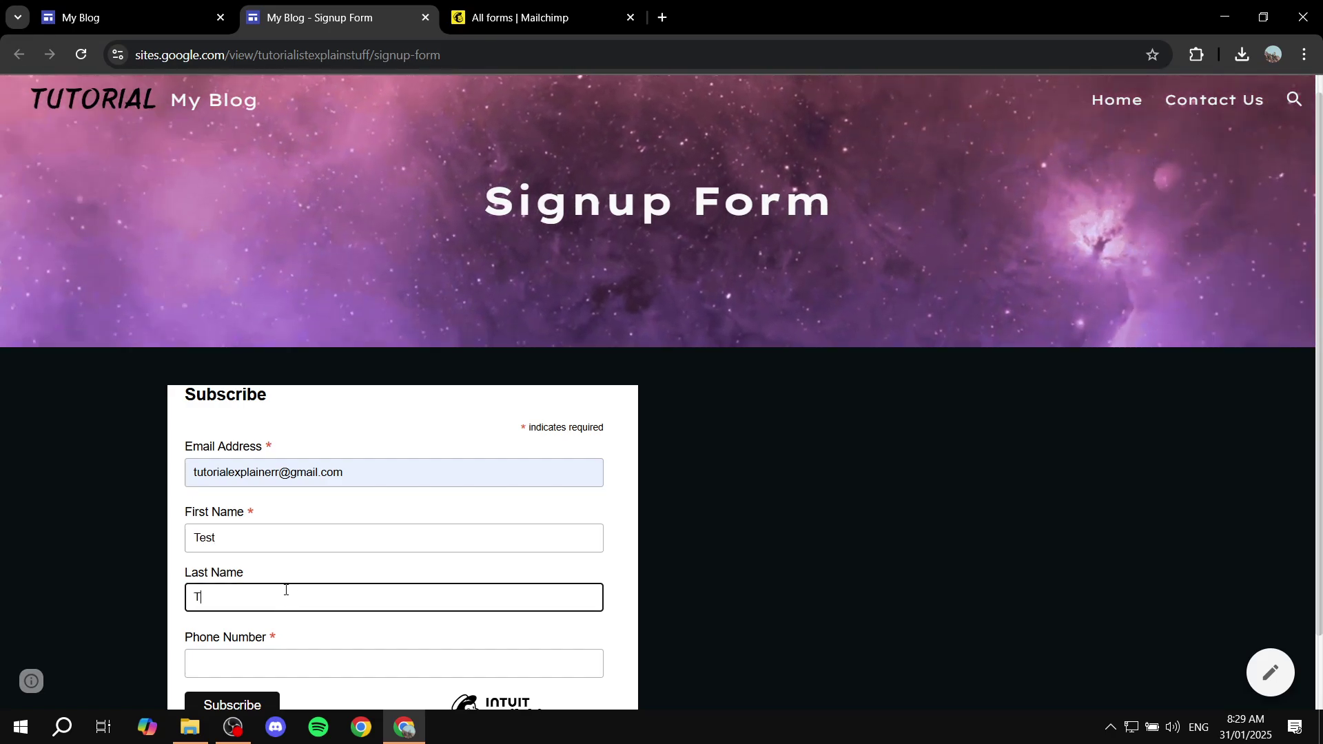
type("est2")
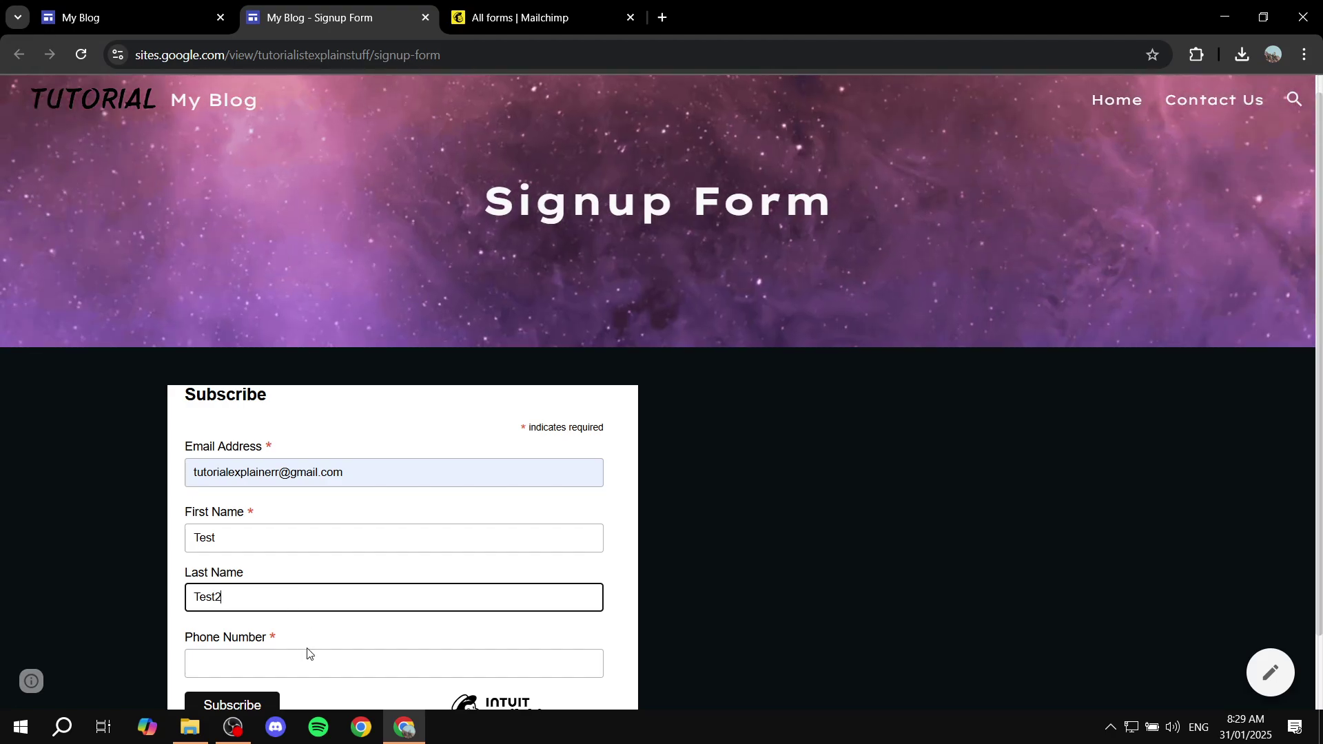
left_click(293, 660)
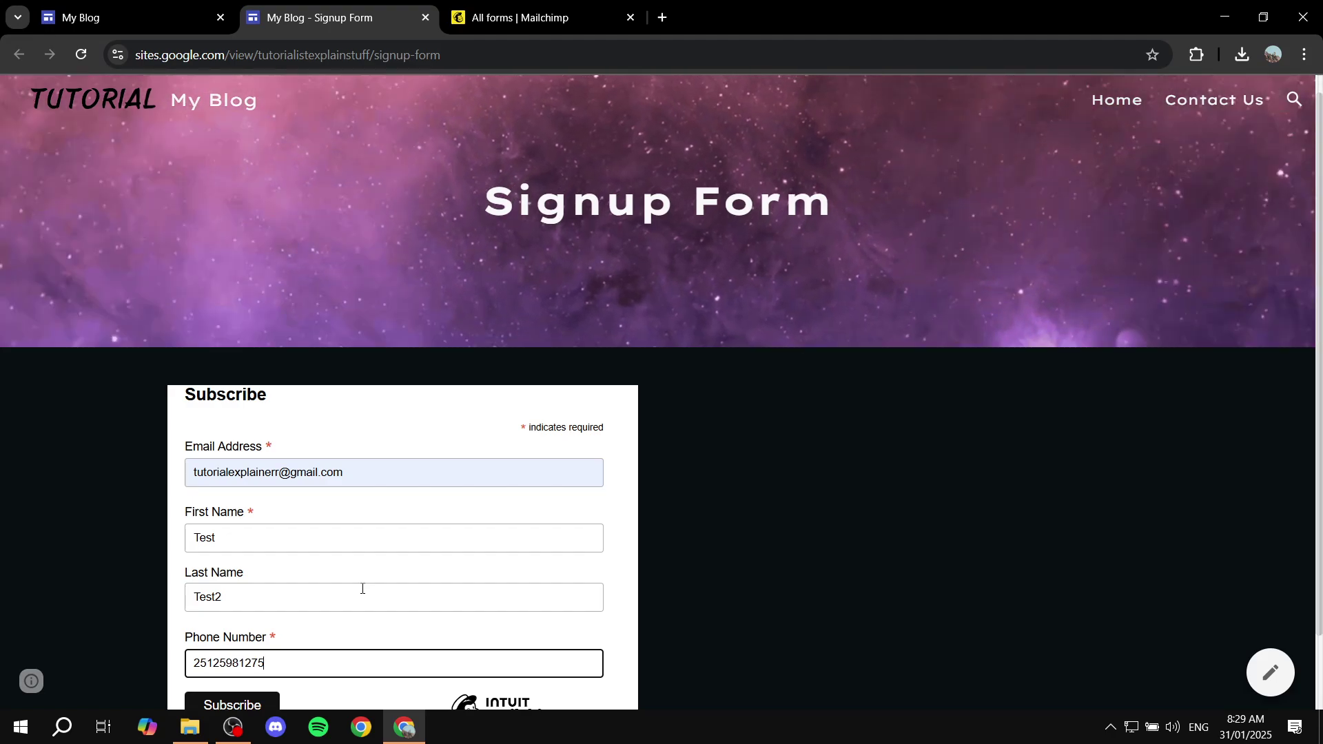
scroll(363, 587, "down", 1)
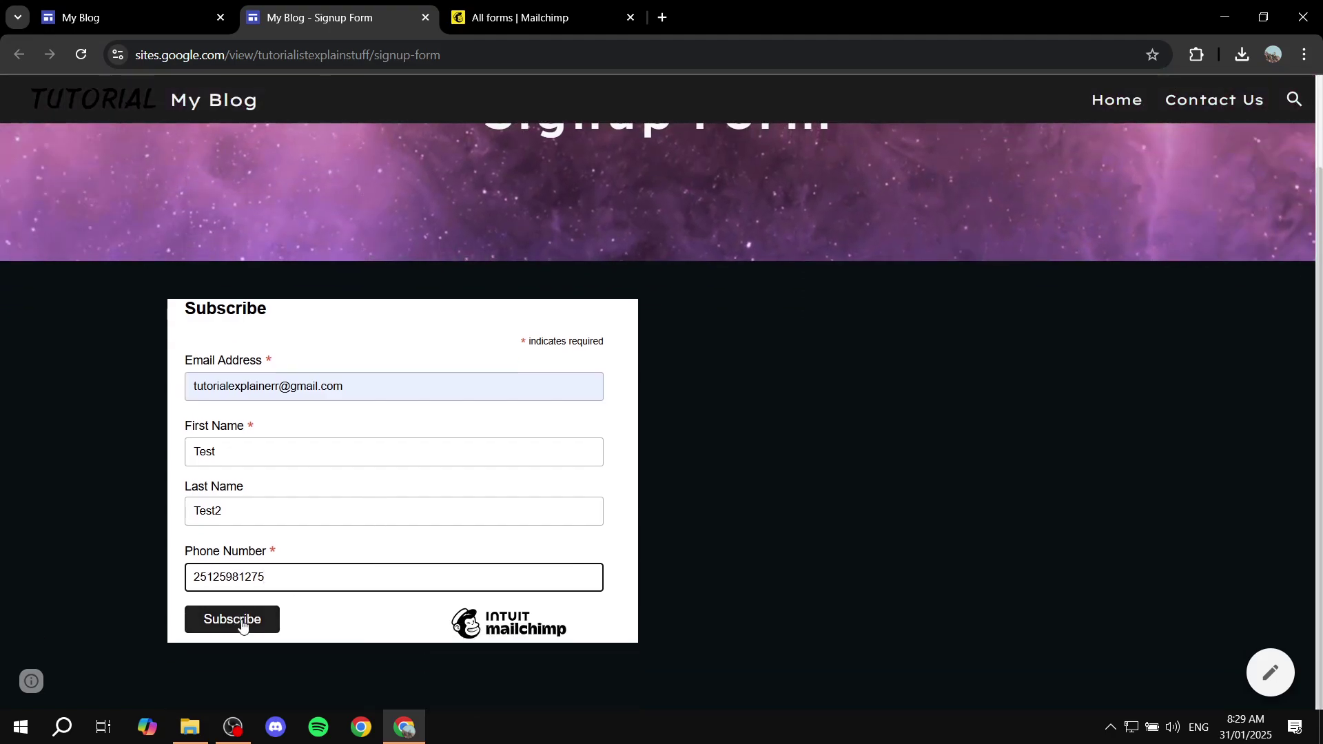
left_click(251, 623)
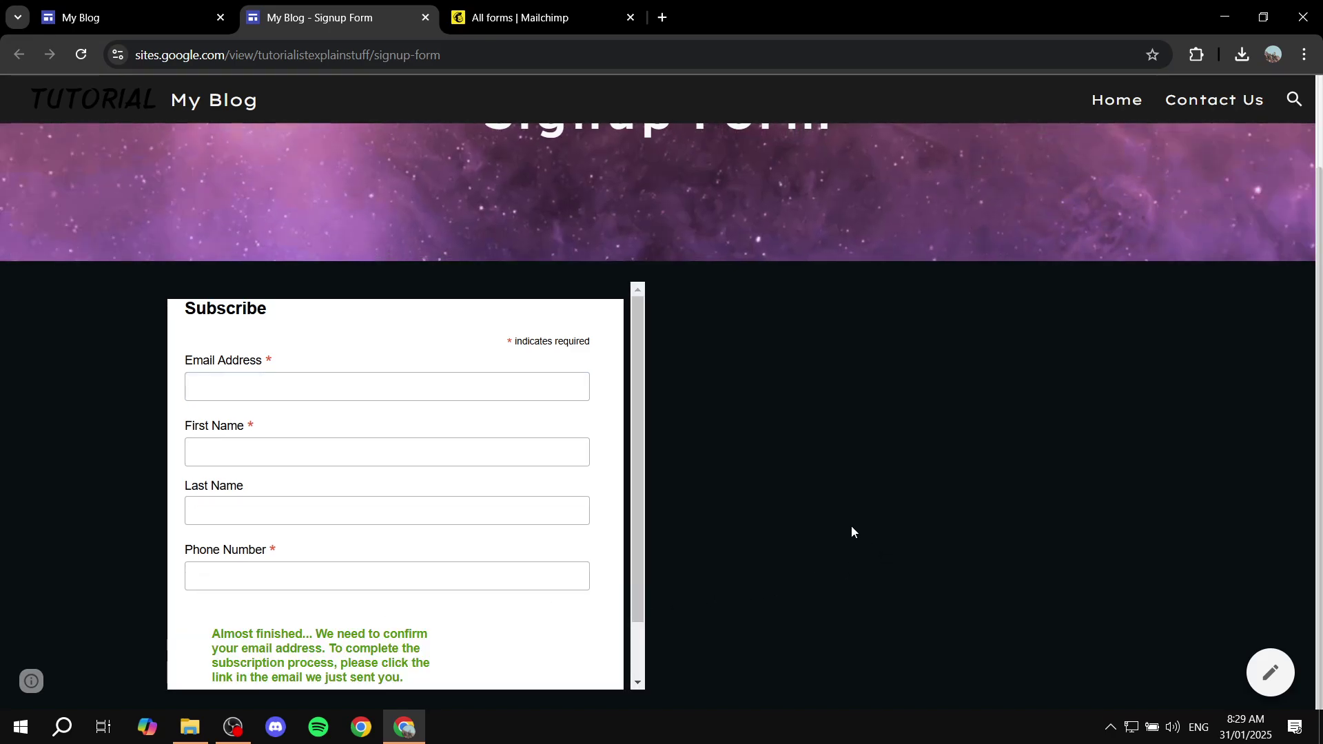
- Read the submission message shown below the fields of the Subscribe form
scroll(448, 597, "down", 1)
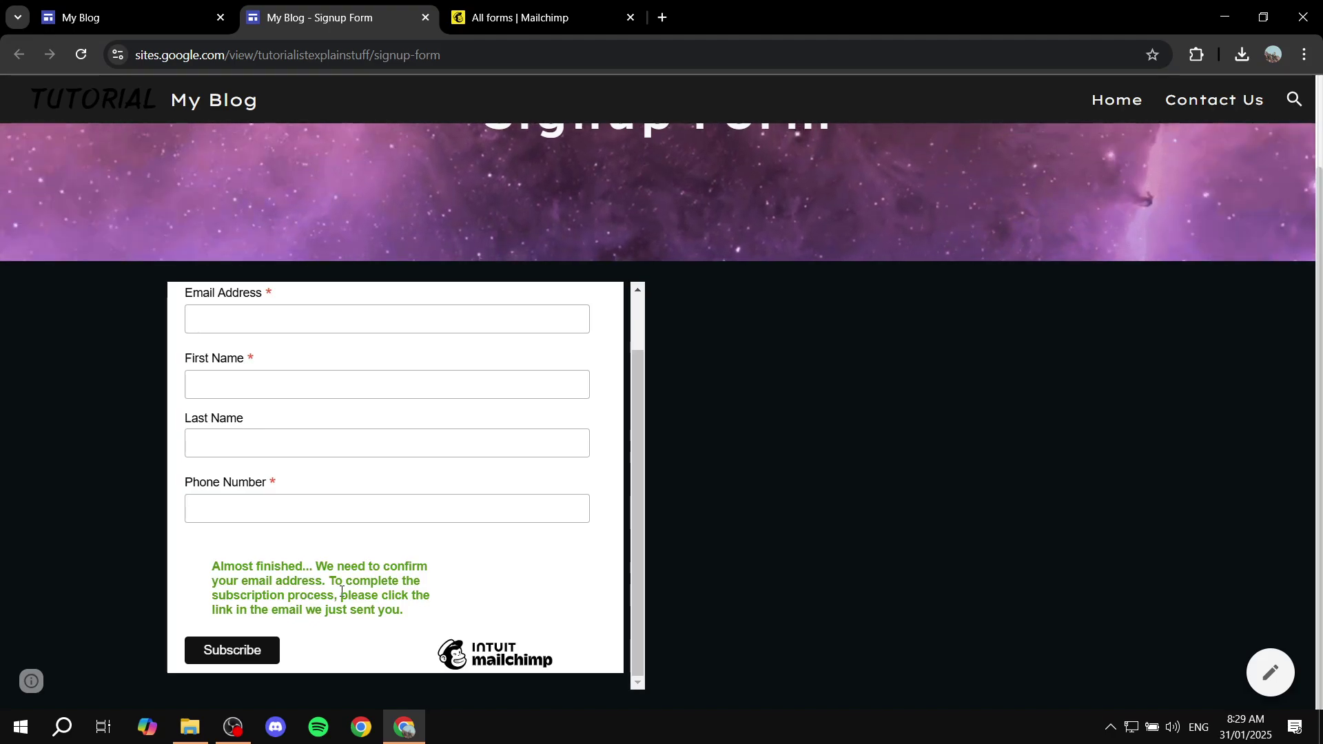
left_click_drag(332, 583, 544, 585)
left_click(544, 585)
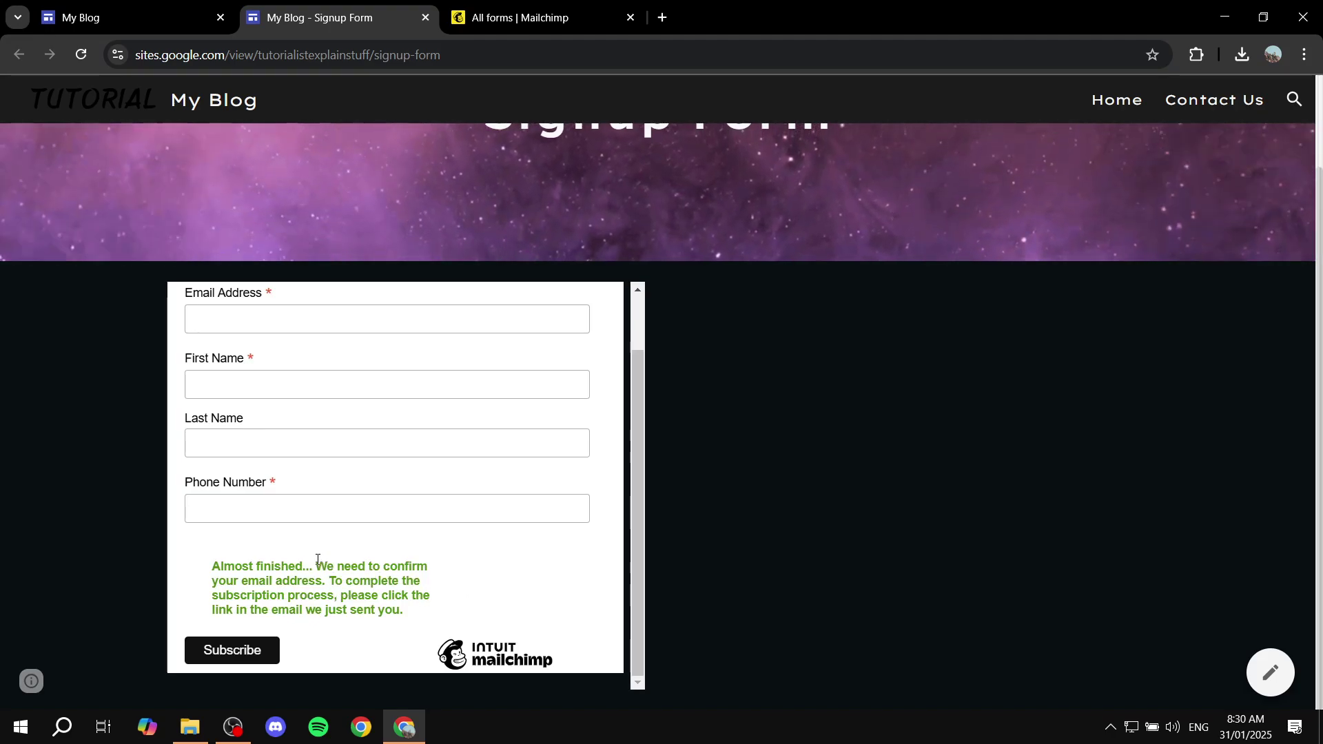
left_click_drag(212, 580, 431, 596)
left_click(318, 582)
left_click(431, 596)
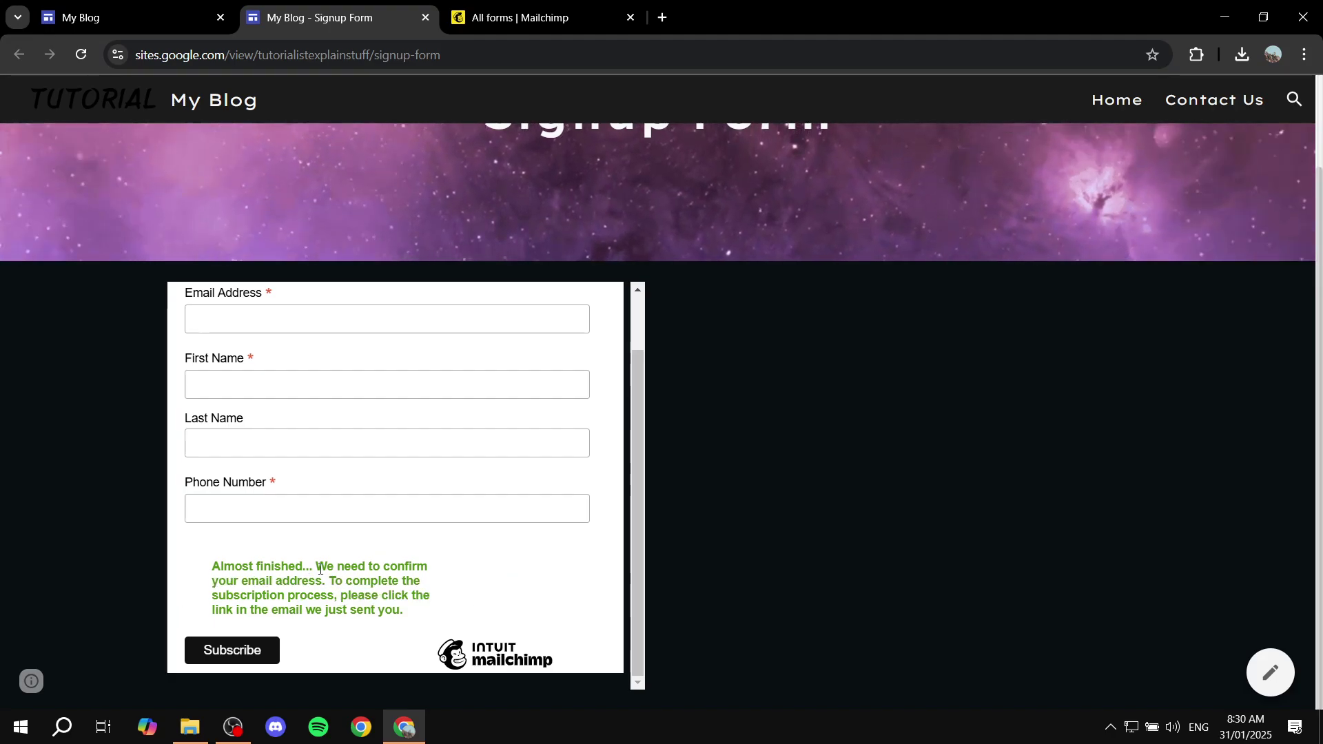
scroll(502, 508, "up", 2)
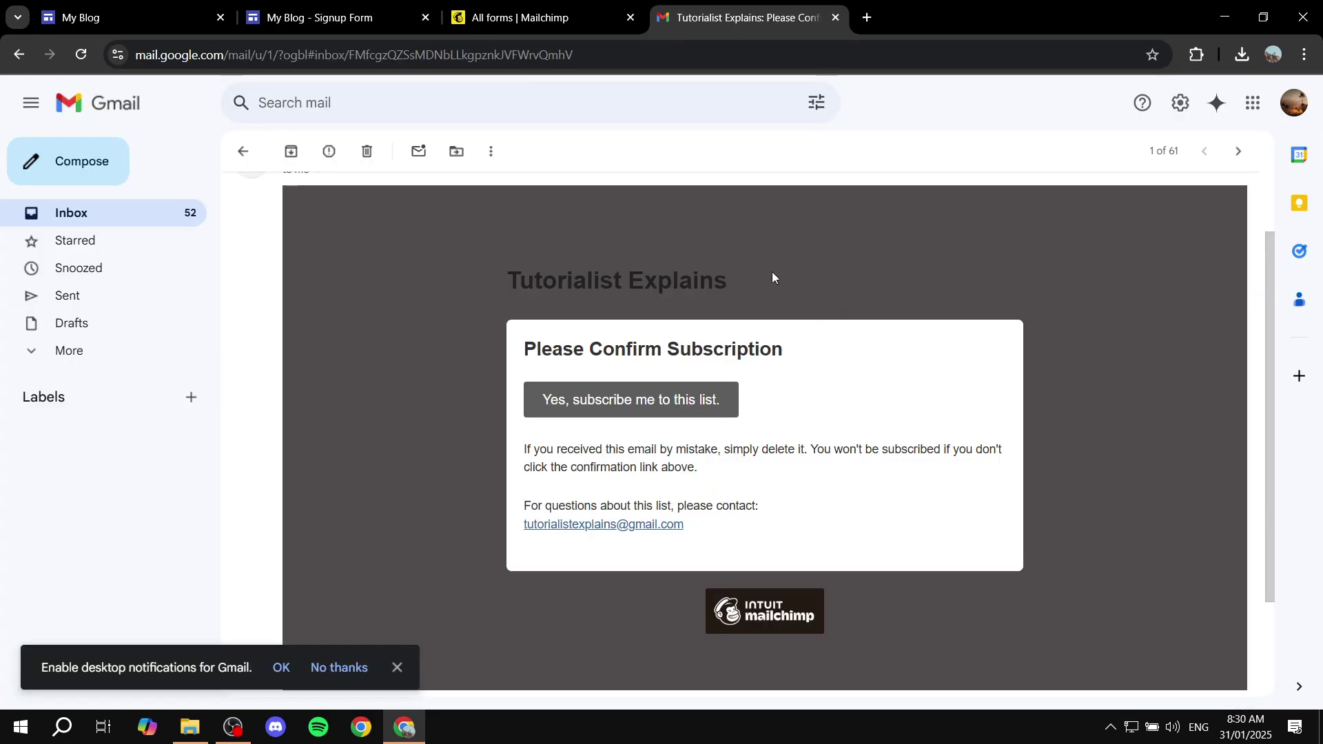
- Read the sender heading and subscription confirmation text in the Gmail message, and dismiss the desktop notifications prompt
left_click_drag(514, 284, 727, 281)
left_click(803, 275)
left_click_drag(524, 289, 773, 281)
left_click(772, 282)
left_click_drag(611, 340, 862, 334)
left_click(858, 338)
left_click_drag(629, 445, 810, 449)
left_click(820, 445)
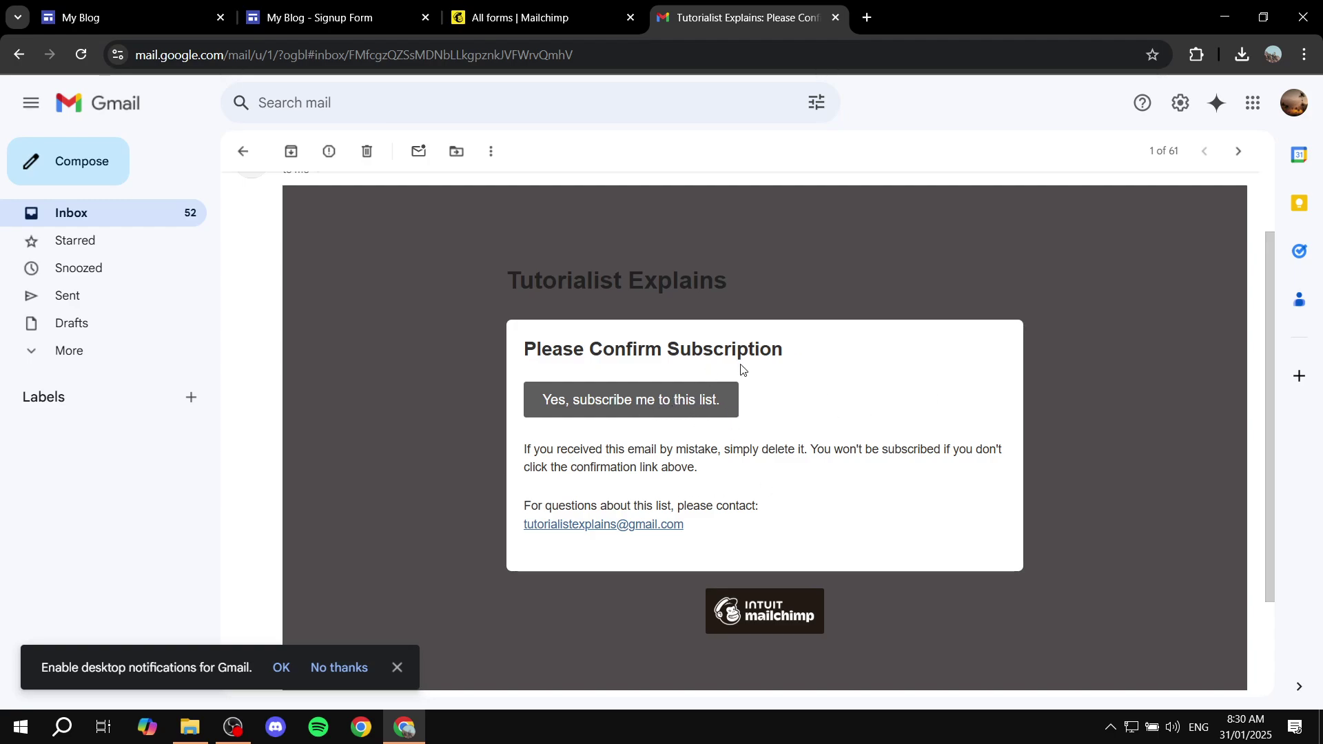
left_click(399, 669)
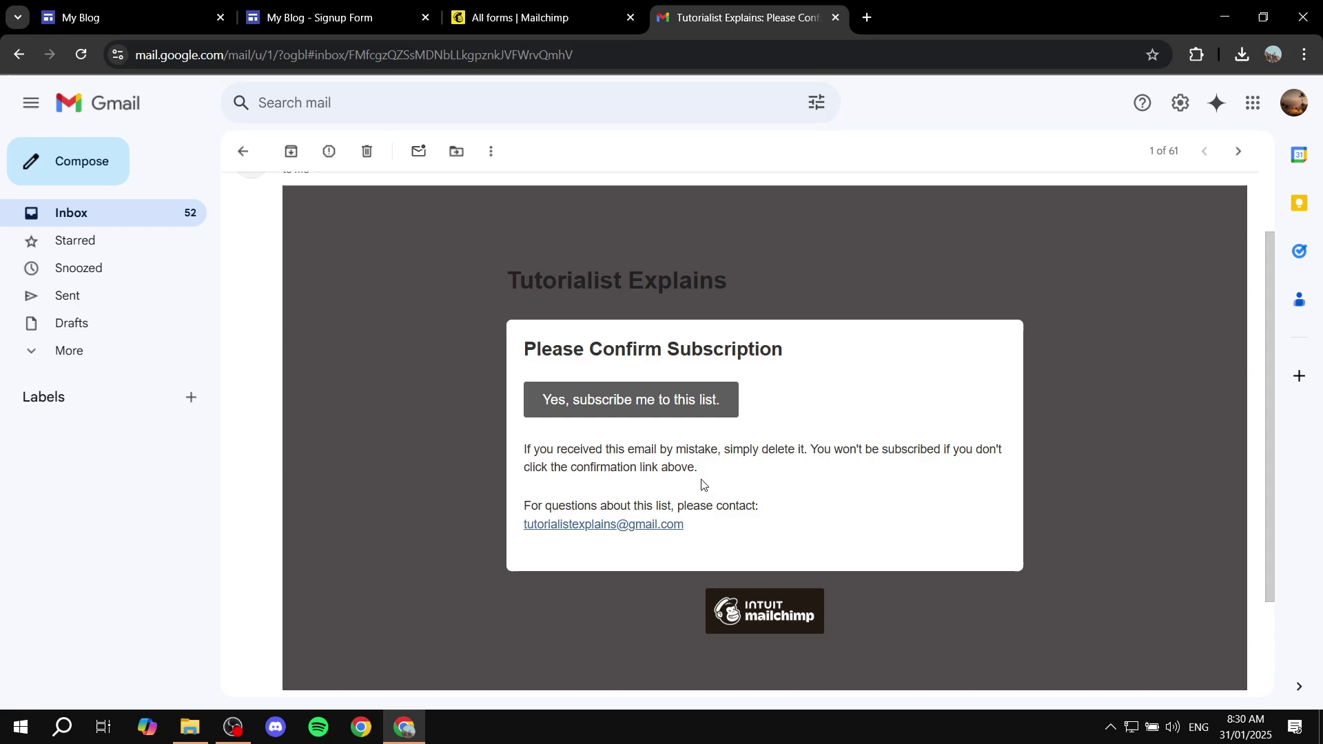
- Review the Subscribe form and its message on the published Signup Form page, and return to the confirmation e-mail
left_click(603, 9)
left_click(765, 7)
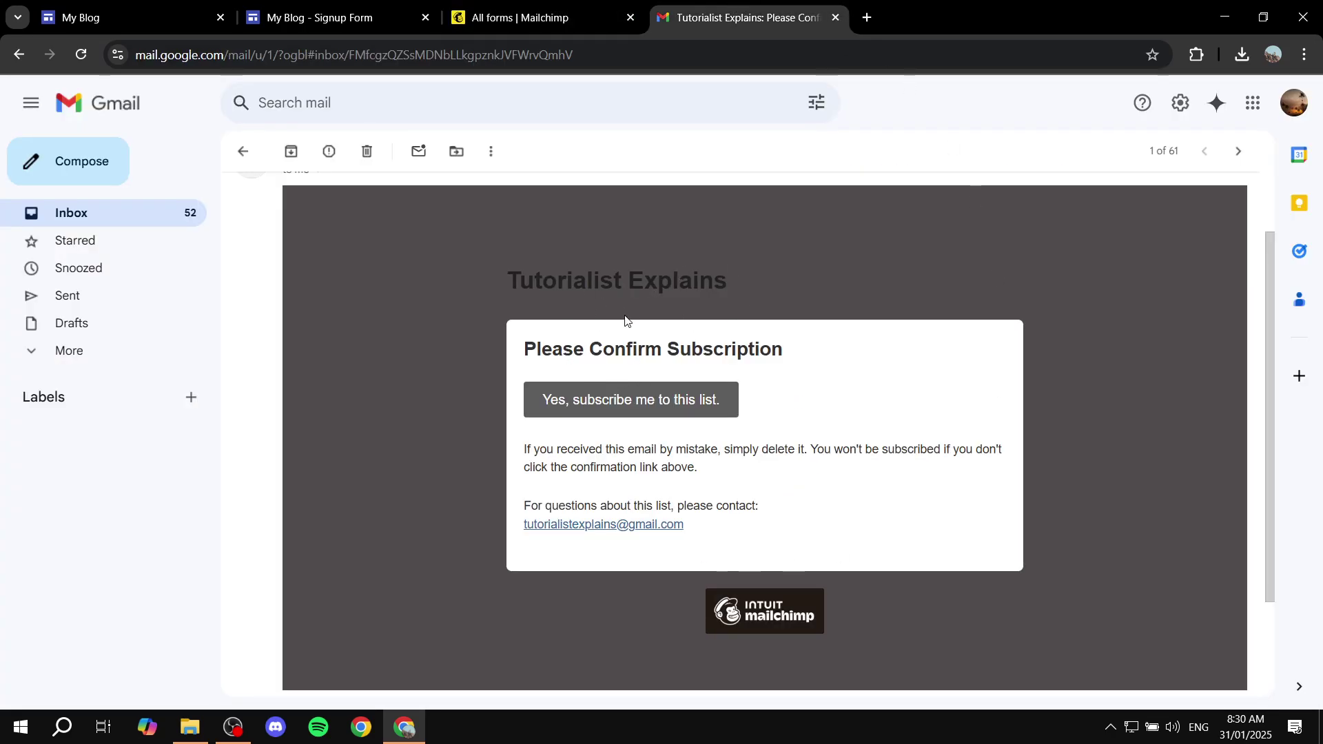
left_click(323, 17)
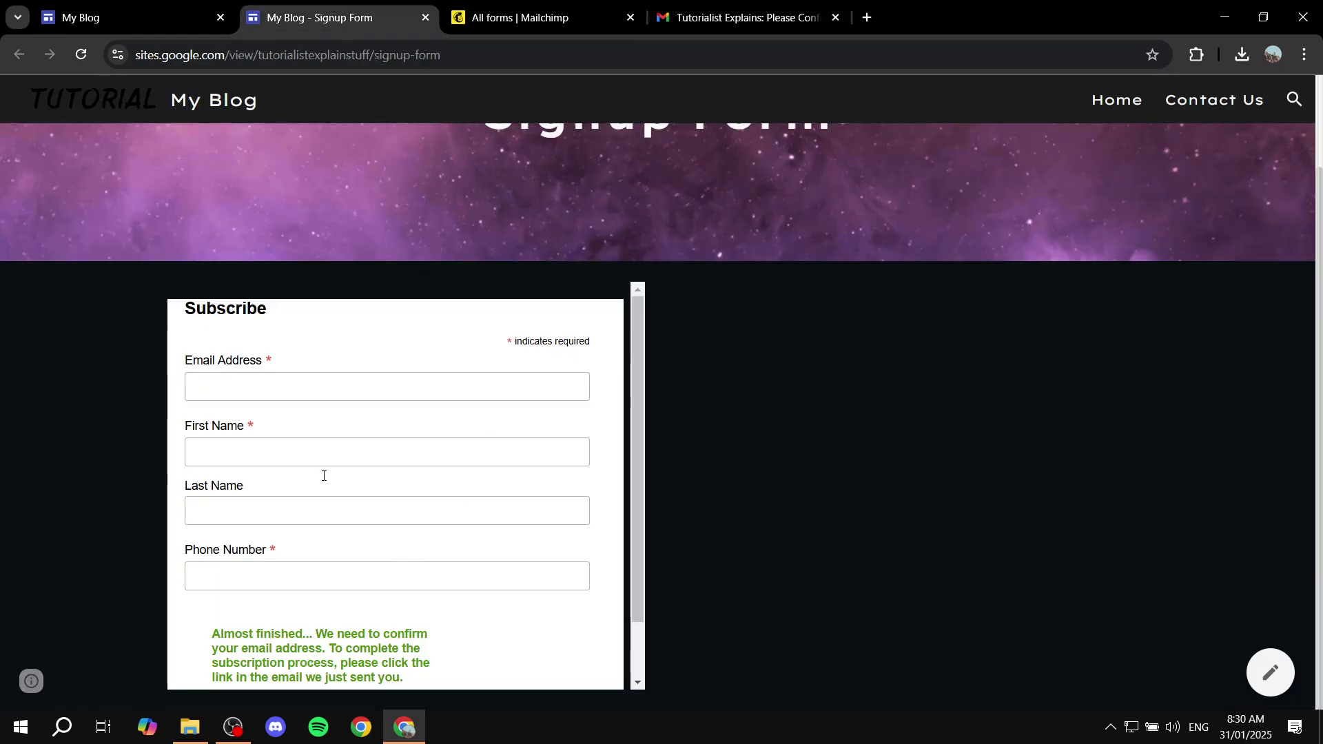
scroll(414, 475, "up", 2)
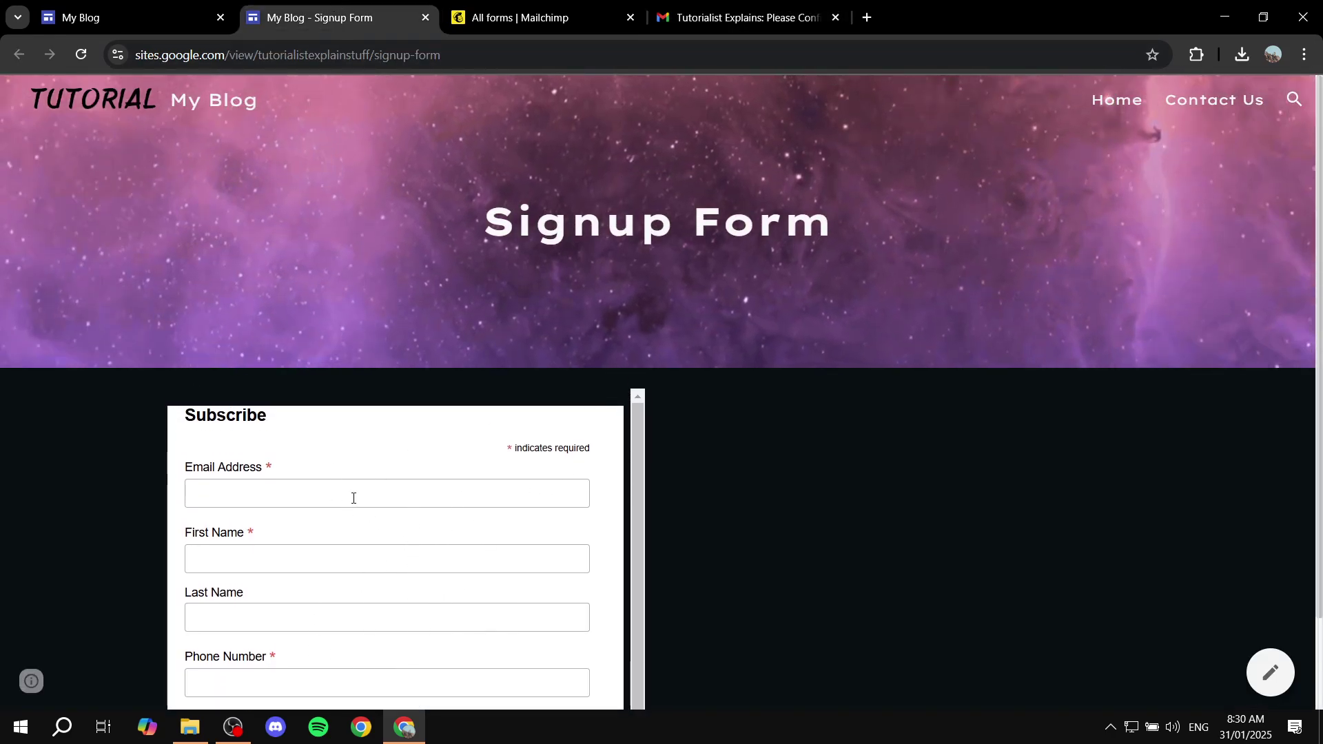
scroll(807, 448, "down", 2)
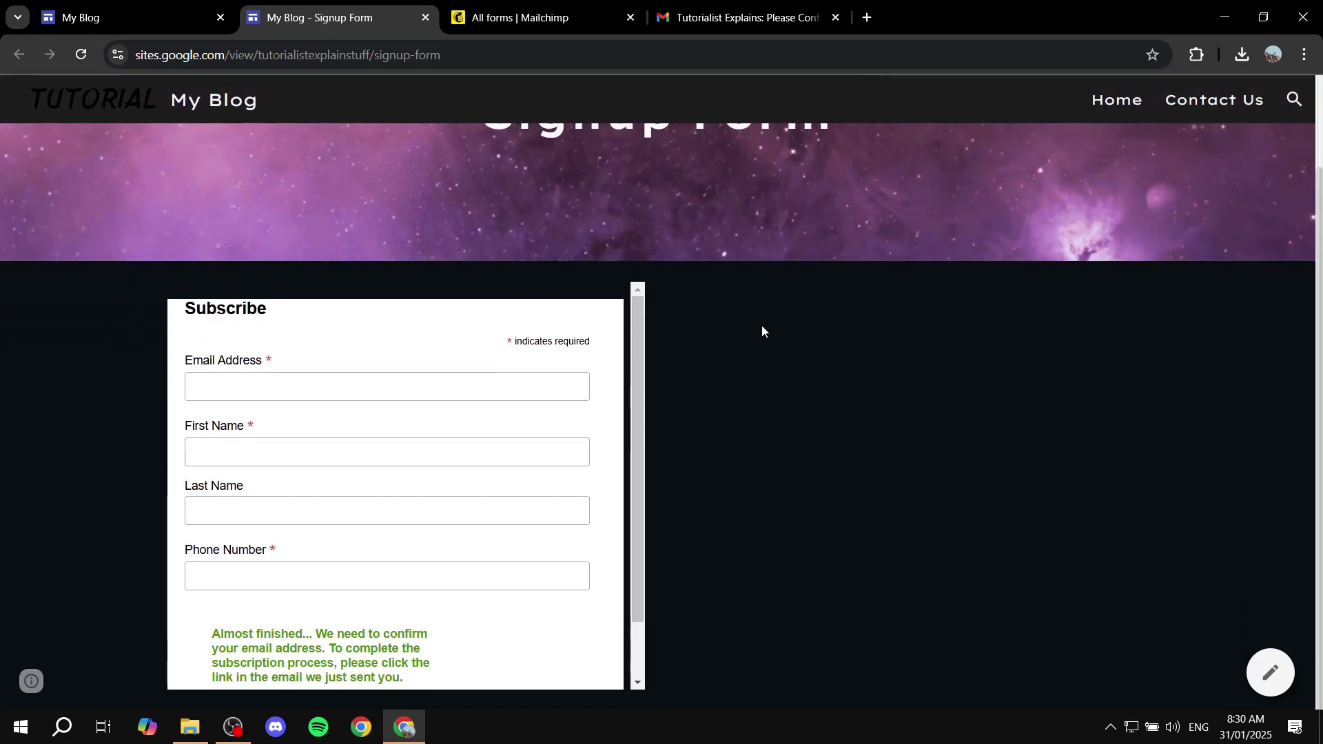
left_click(704, 8)
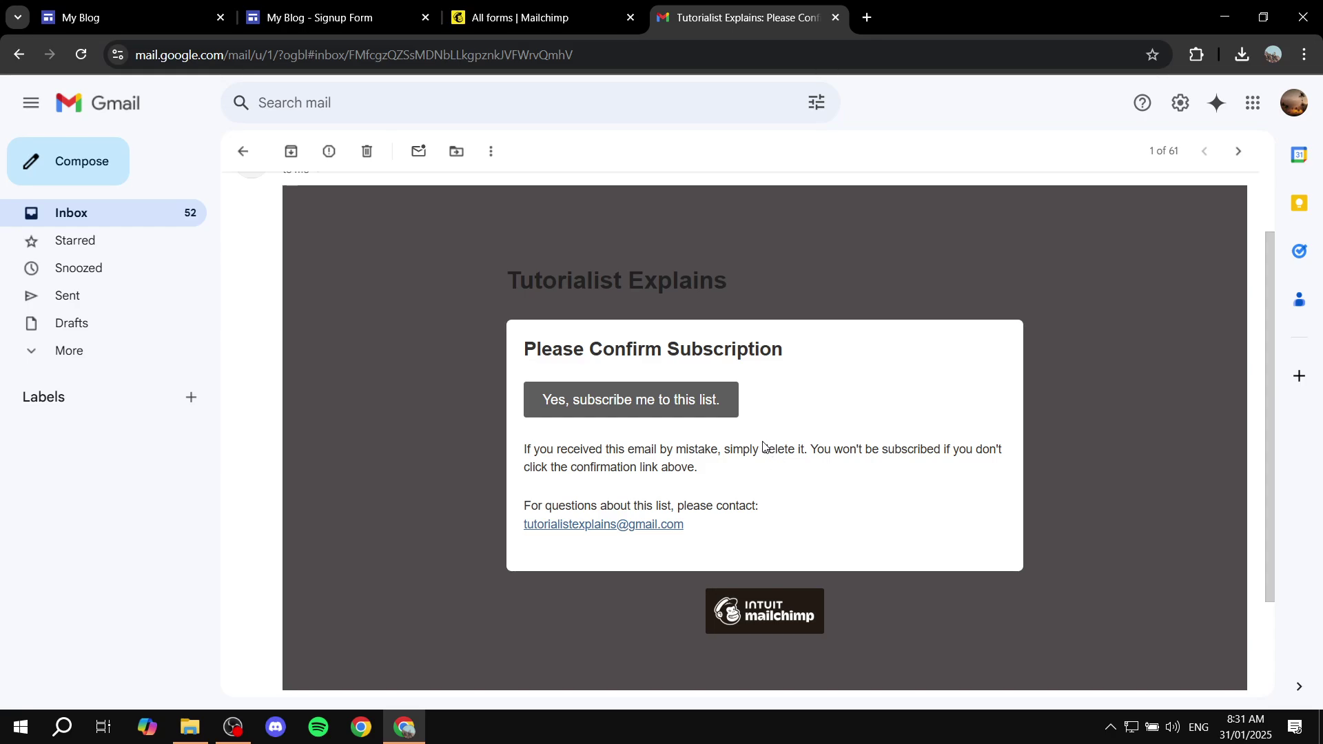
- Check Mailchimp's list of forms, and view the page behind the e-mail's subscription confirmation link before closing it
left_click(524, 17)
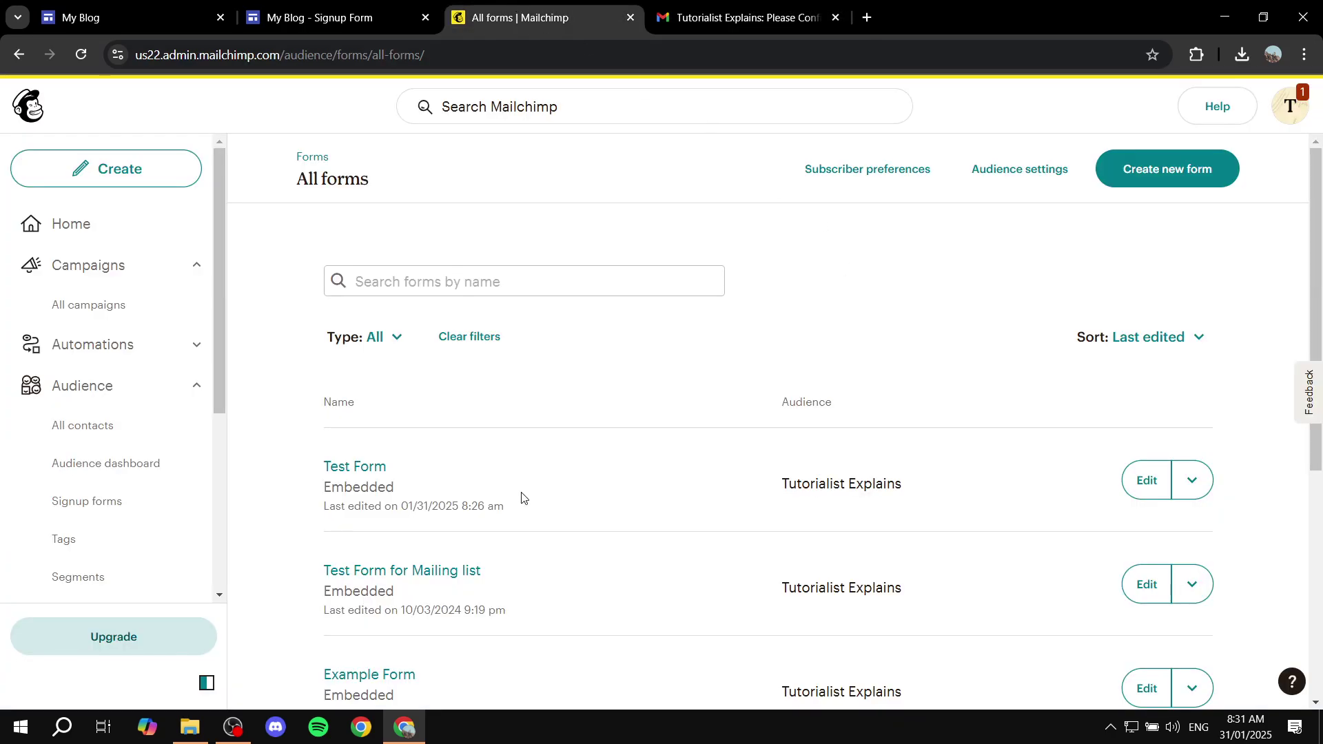
left_click(758, 17)
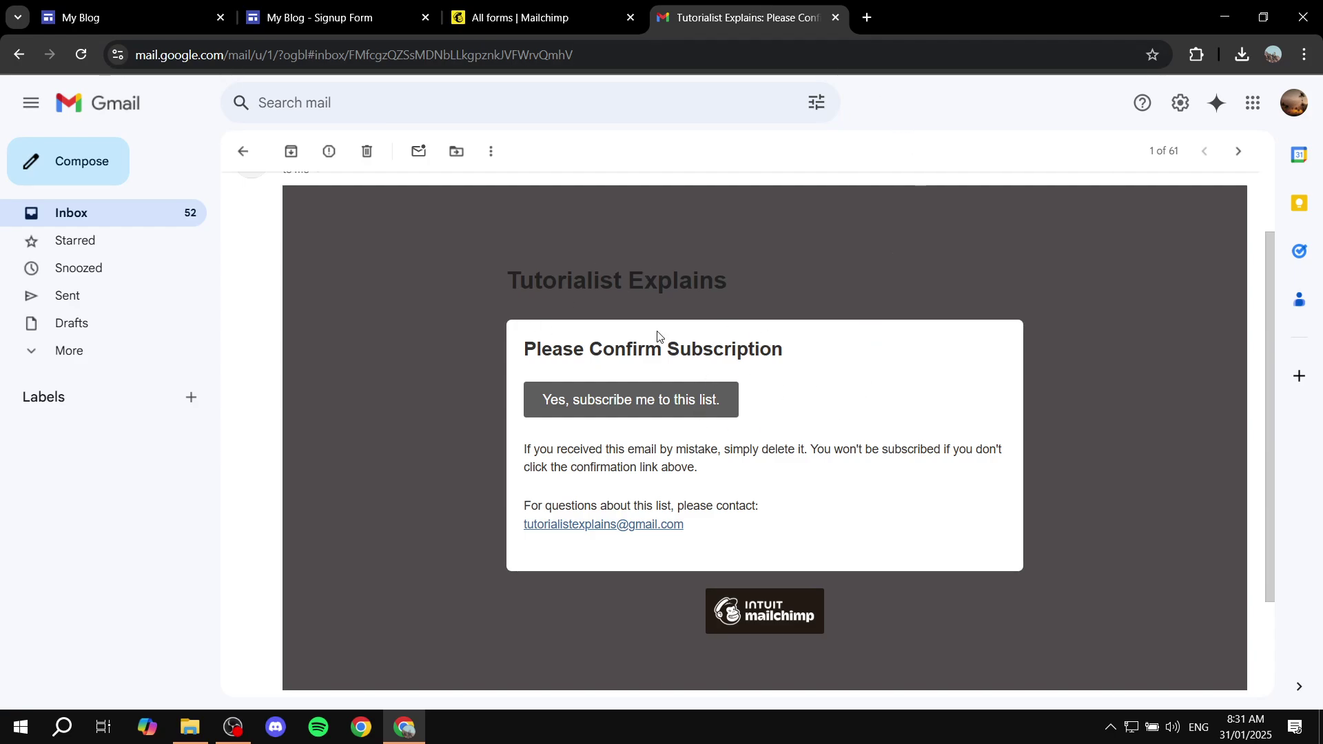
left_click(597, 407)
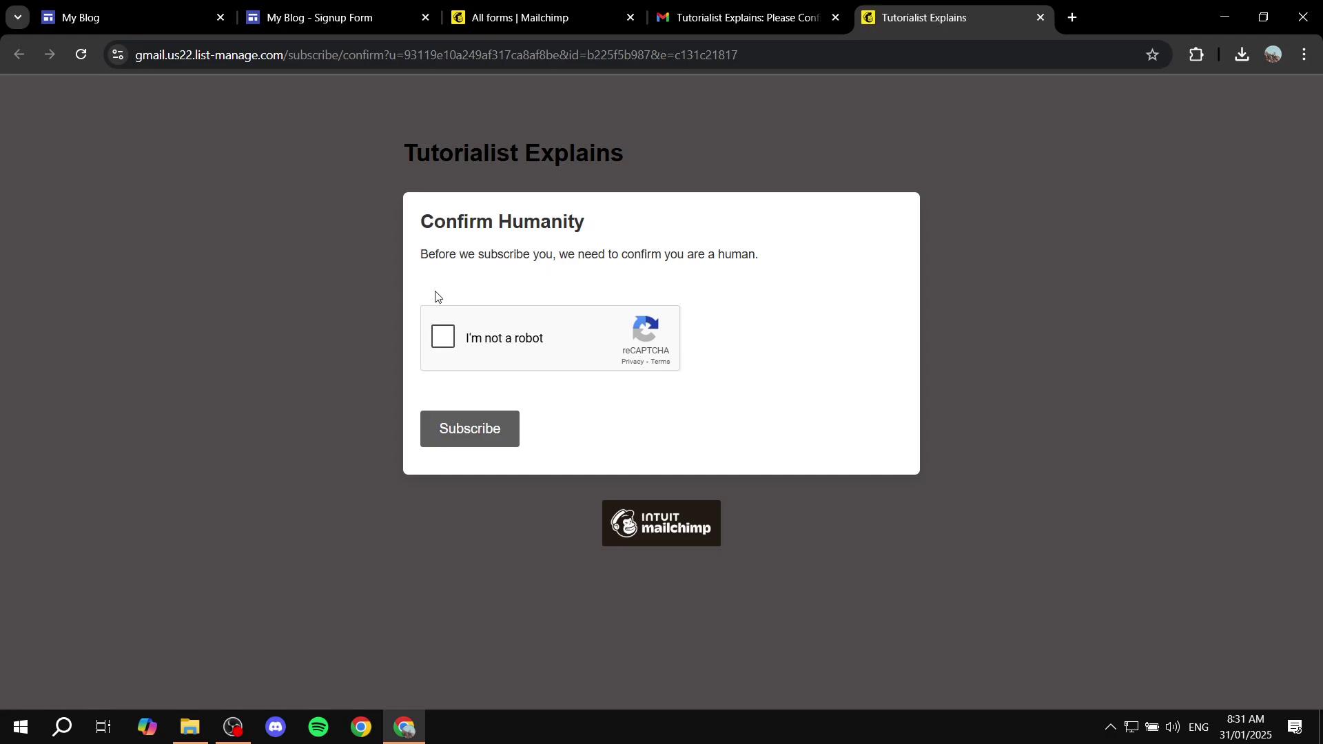
left_click(1041, 19)
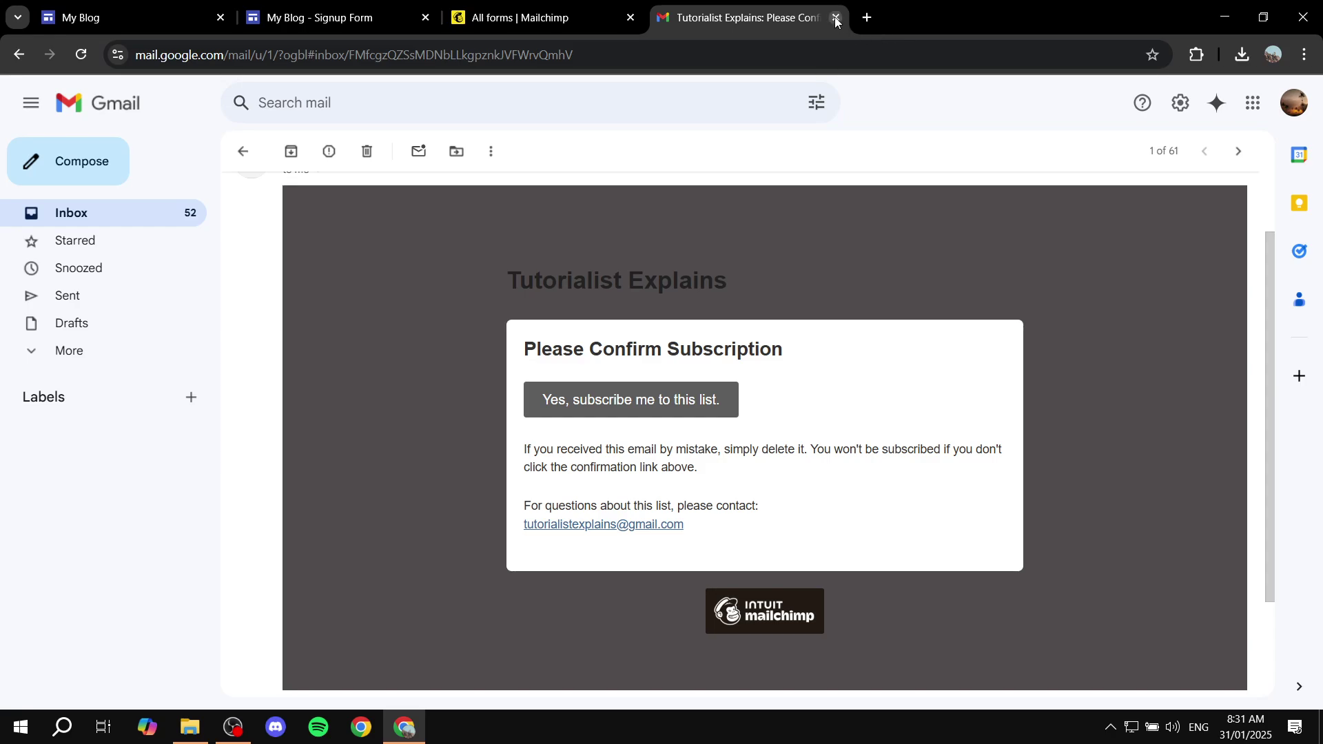
- Close the Gmail, Mailchimp and published site pages, and select the embedded Subscribe form in the Google Sites editor
left_click(836, 19)
left_click(633, 19)
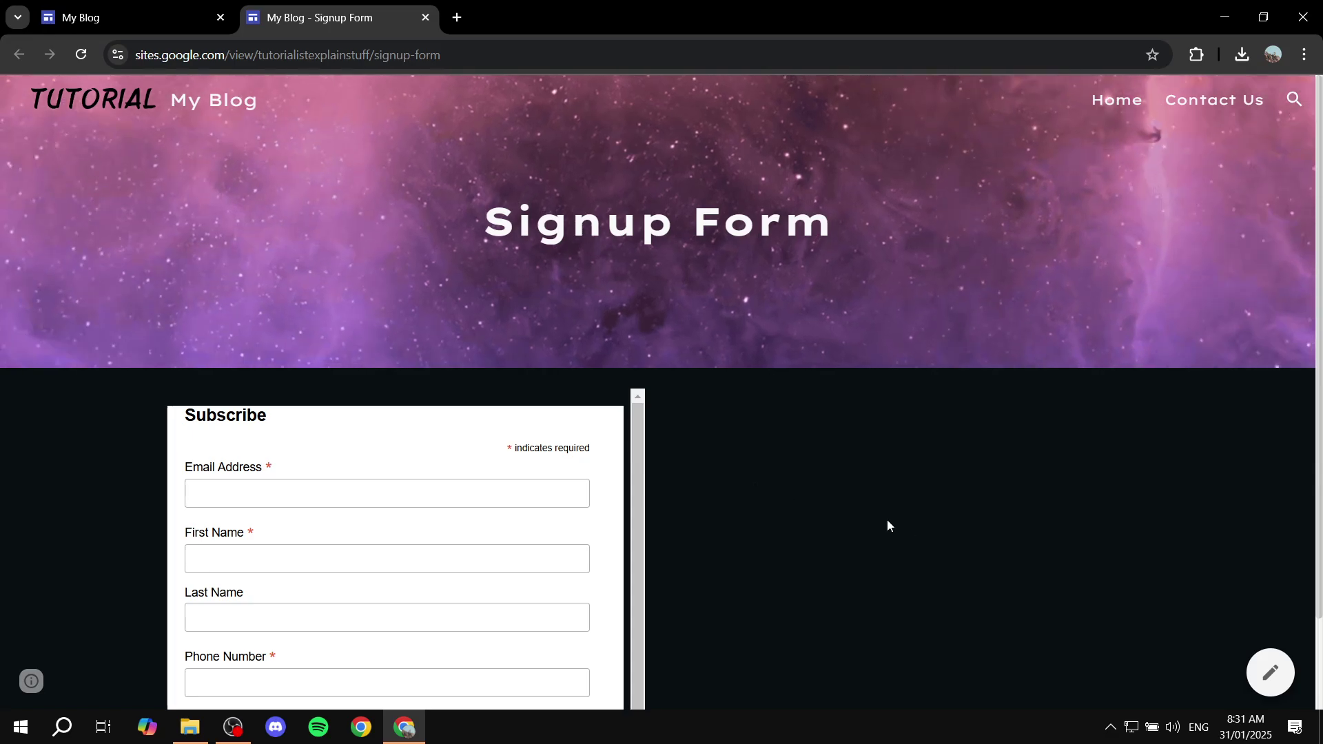
scroll(857, 508, "down", 1)
left_click(425, 17)
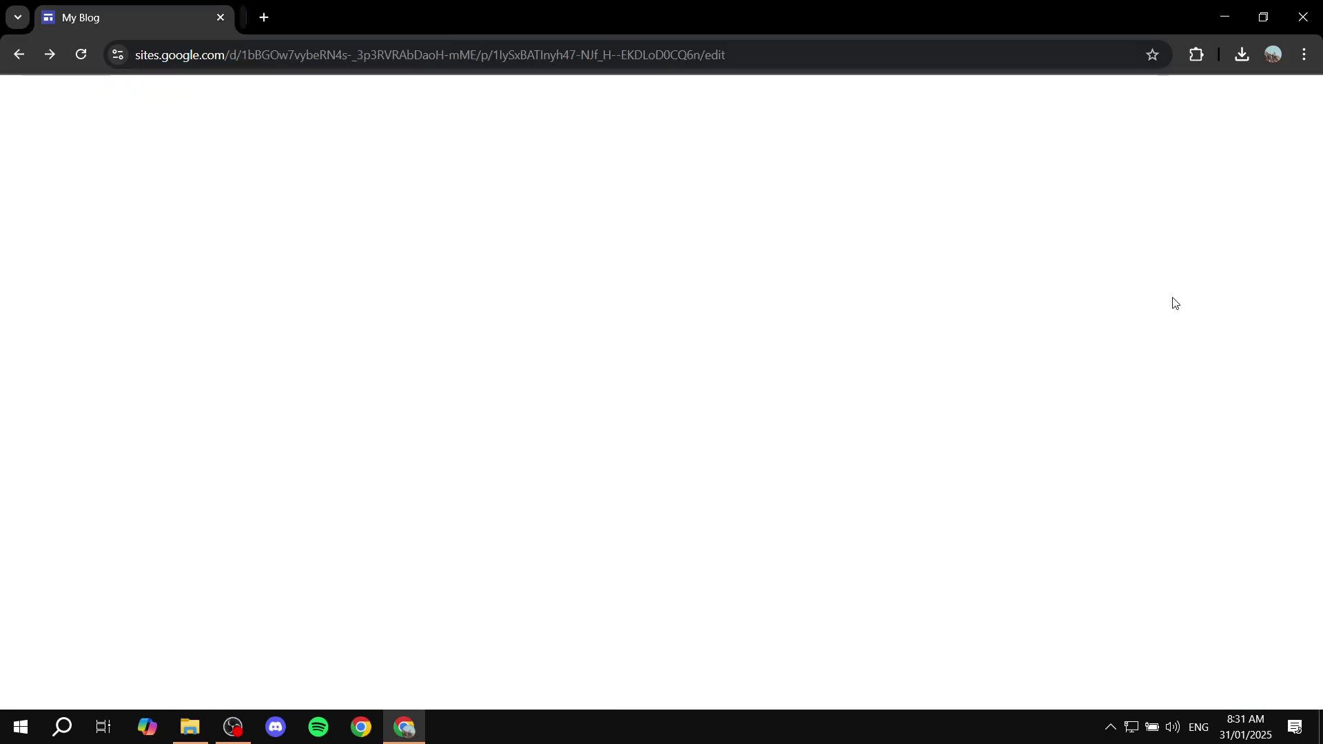
left_click(480, 550)
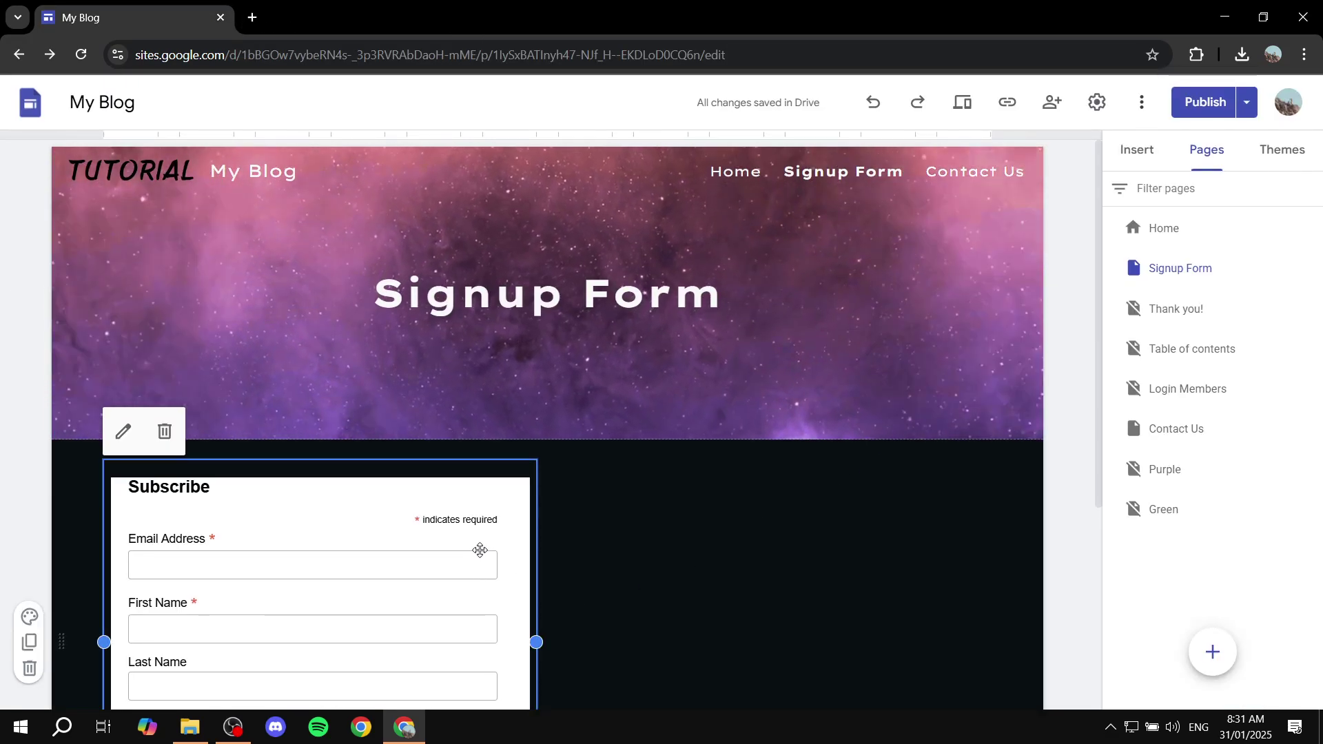